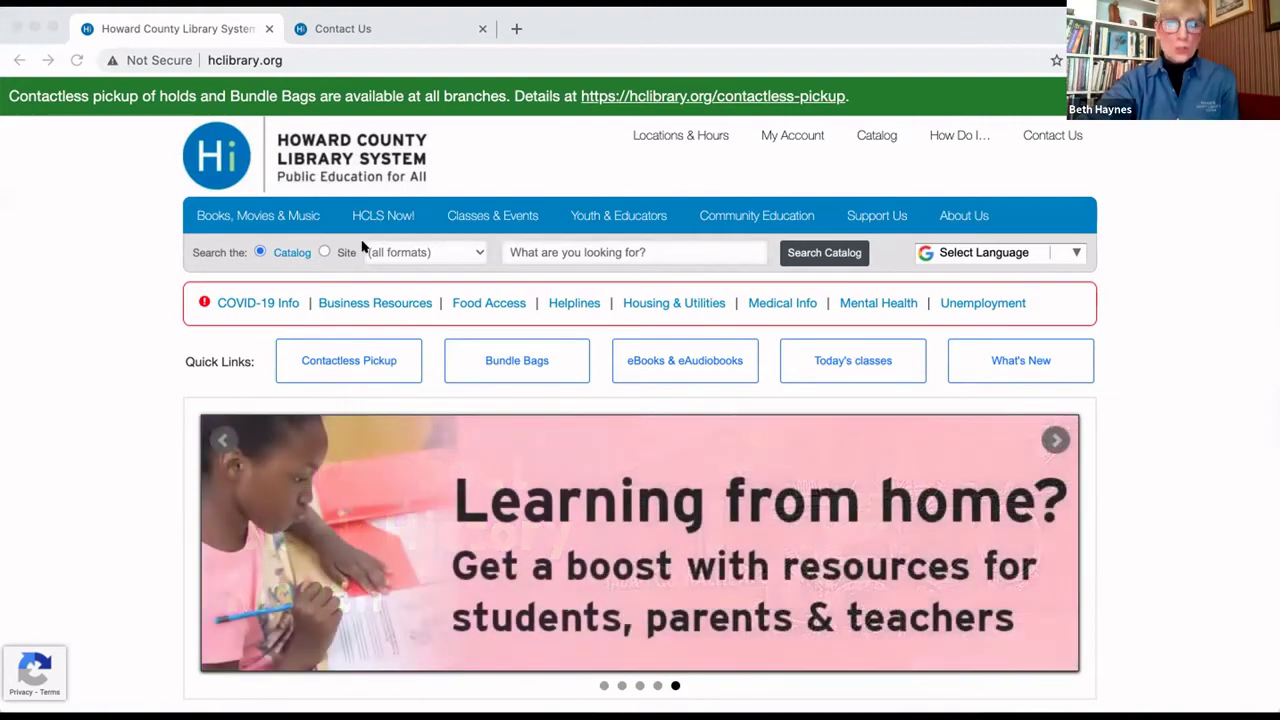
- Search the library catalog for "the prophets" across all formats
click(580, 251)
click(574, 251)
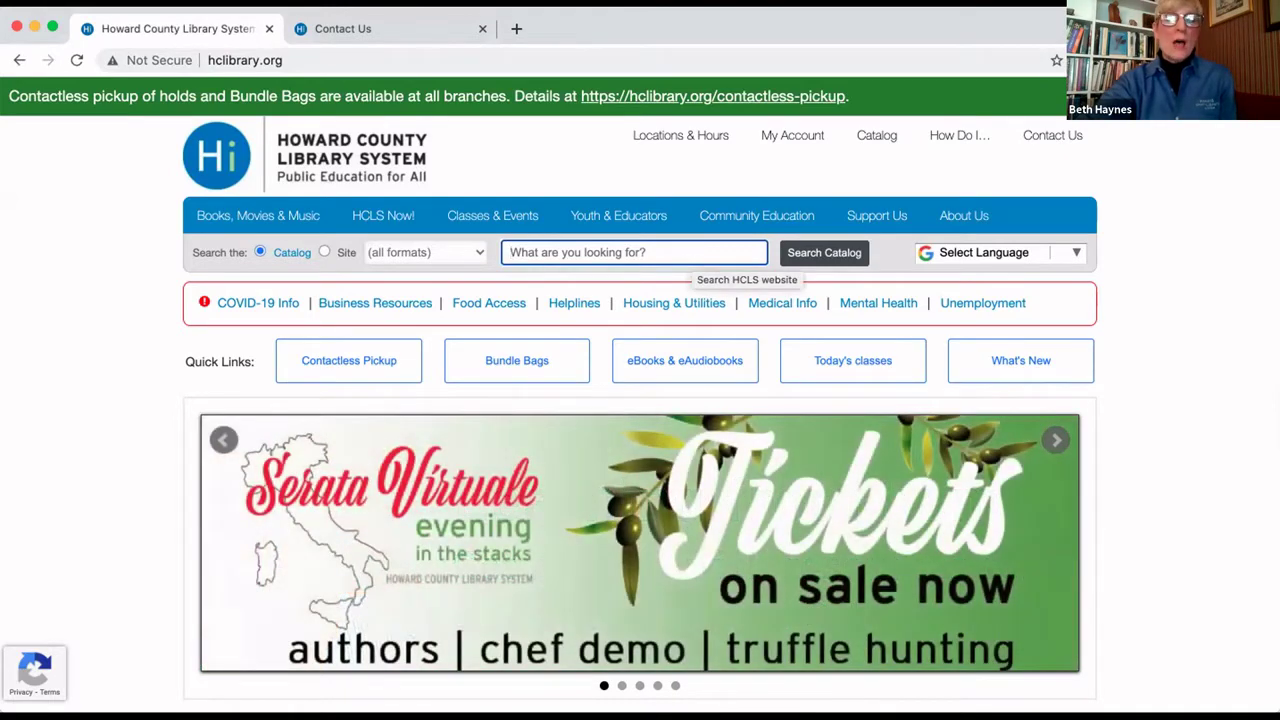
text(the p)
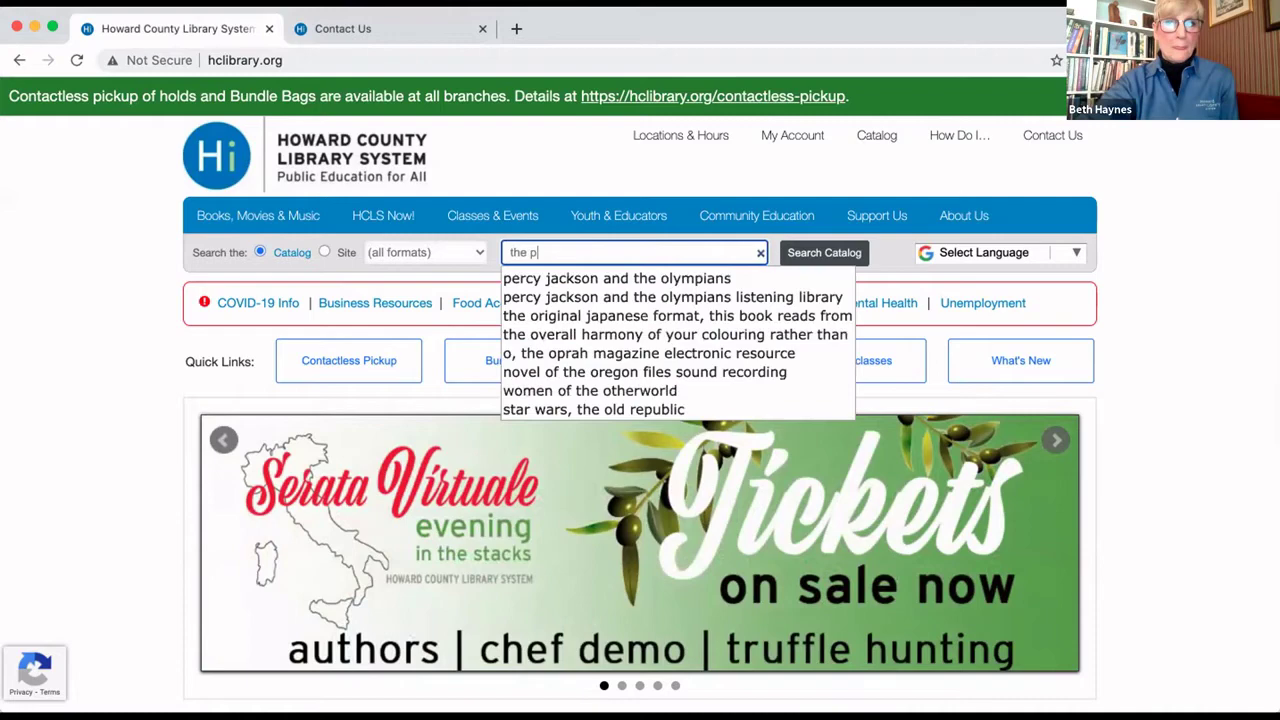
text(rop)
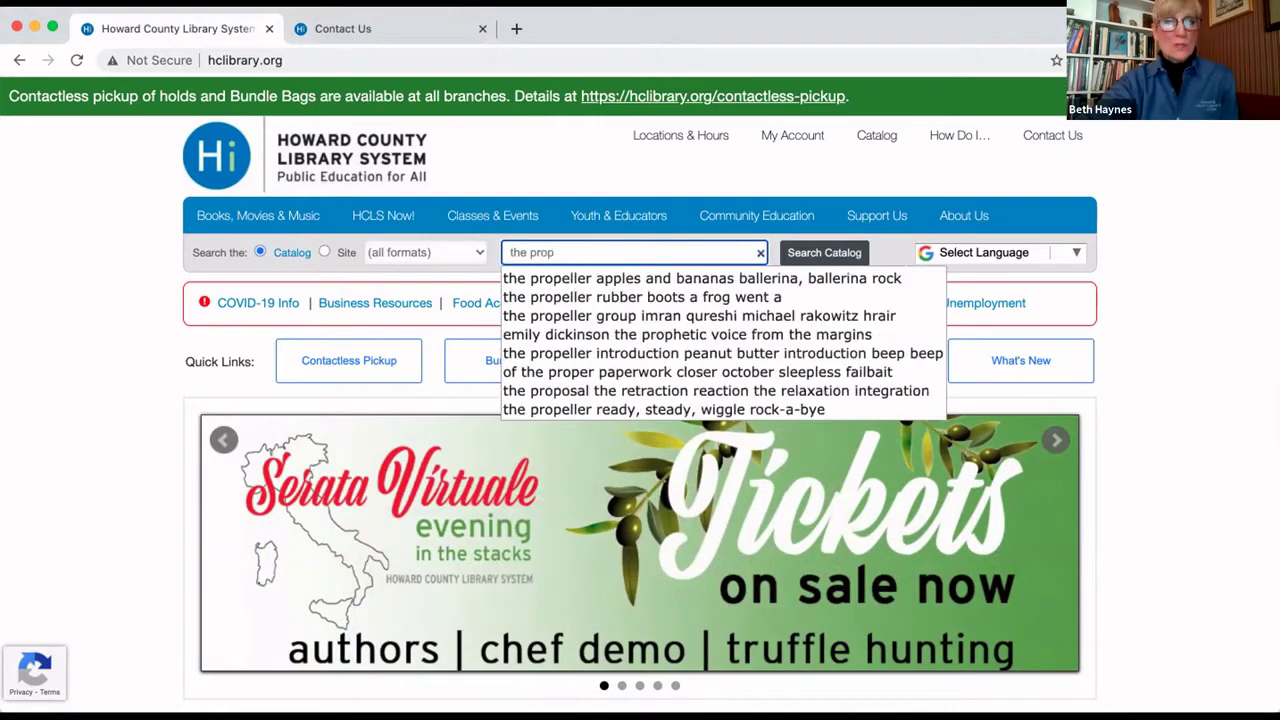
text(hets)
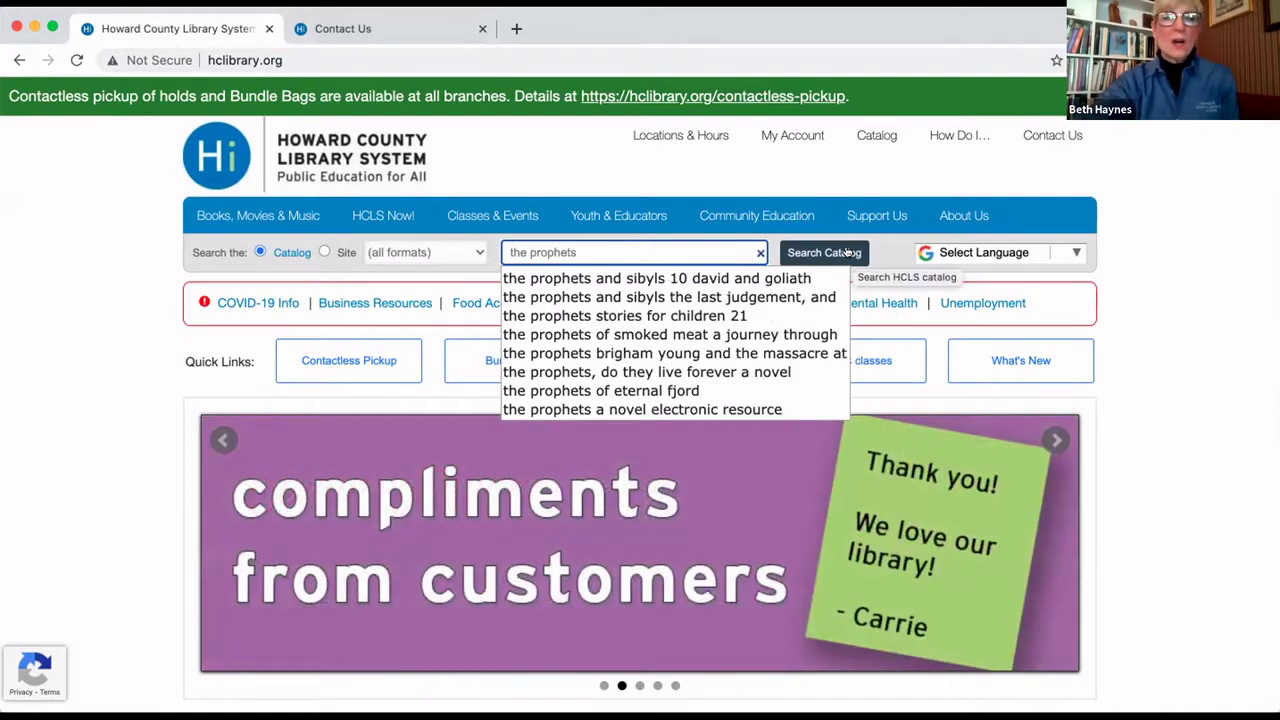
click(848, 252)
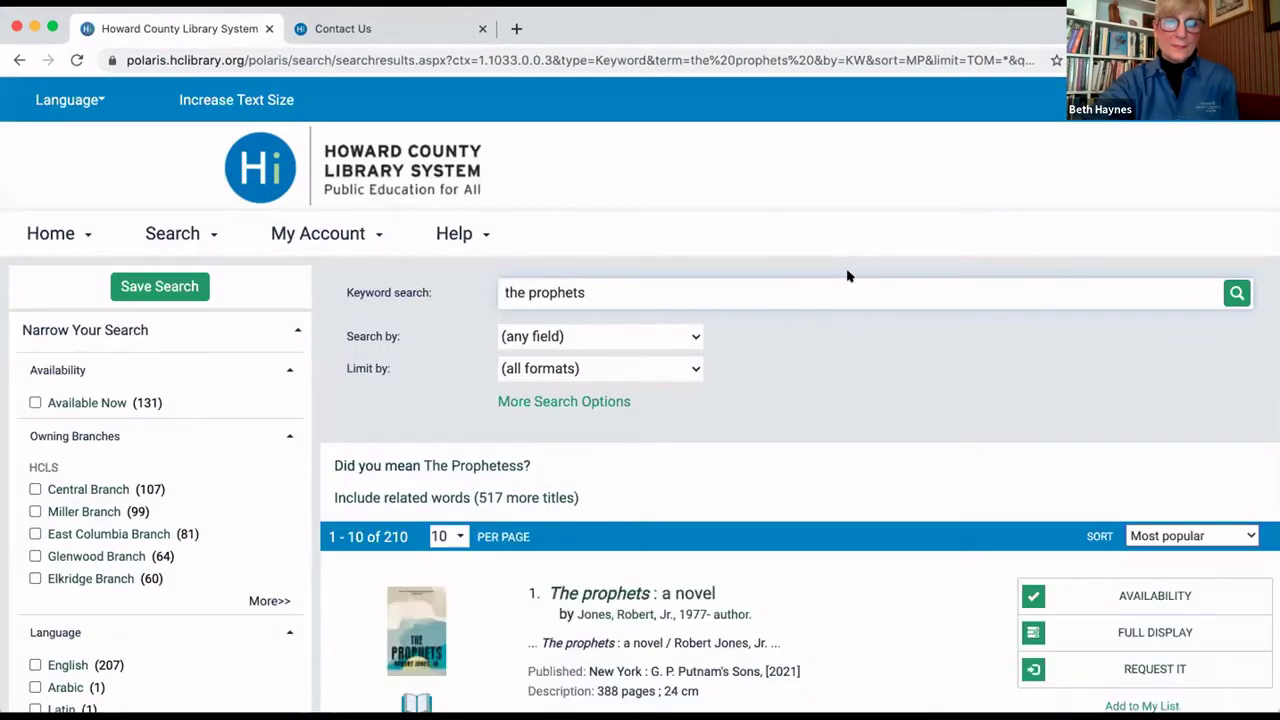
- Examine the search results for the print and eAudiobook editions of The Prophets, including their formats, available copies and requests
scroll(846, 445, down, 5)
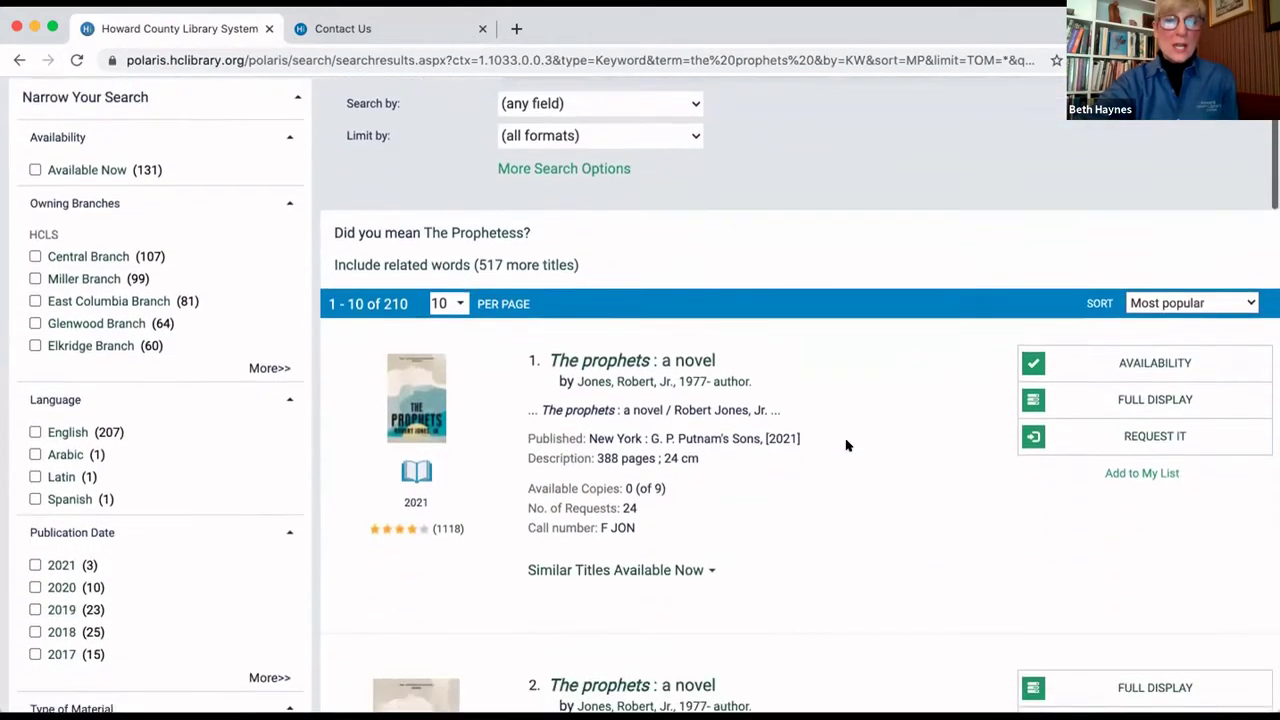
scroll(846, 445, down, 3)
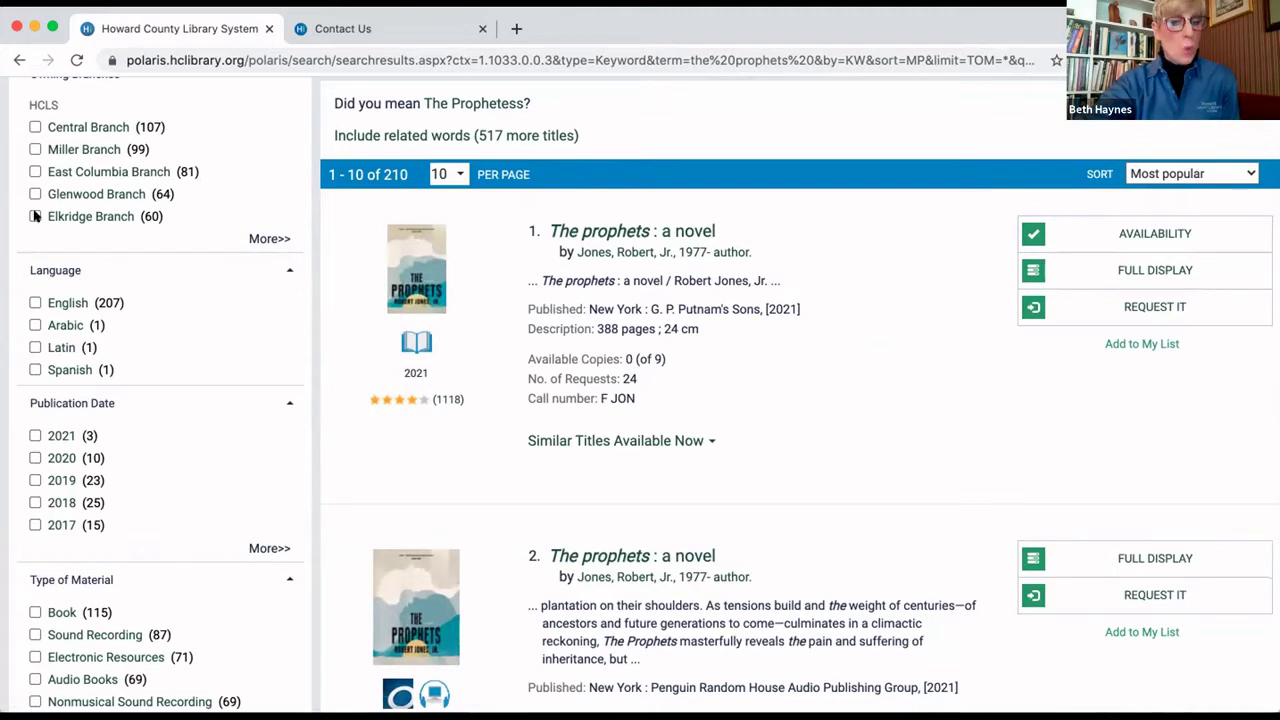
scroll(962, 333, down, 2)
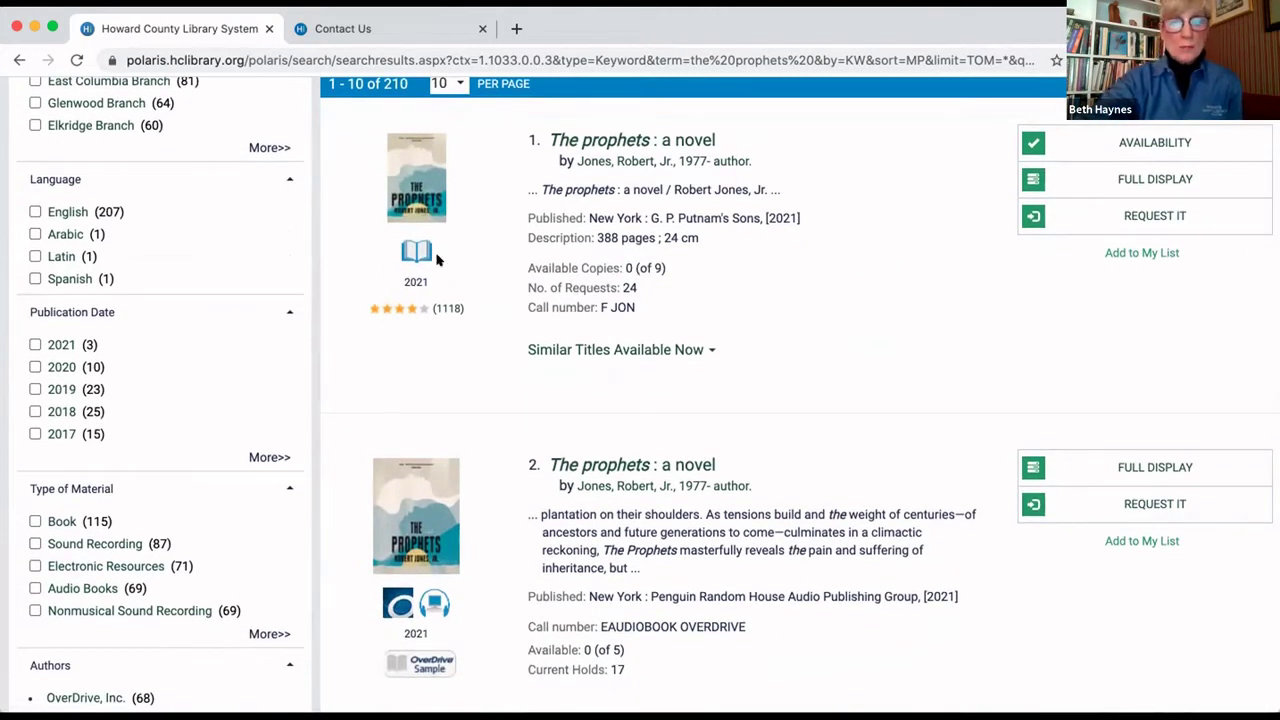
scroll(436, 259, down, 5)
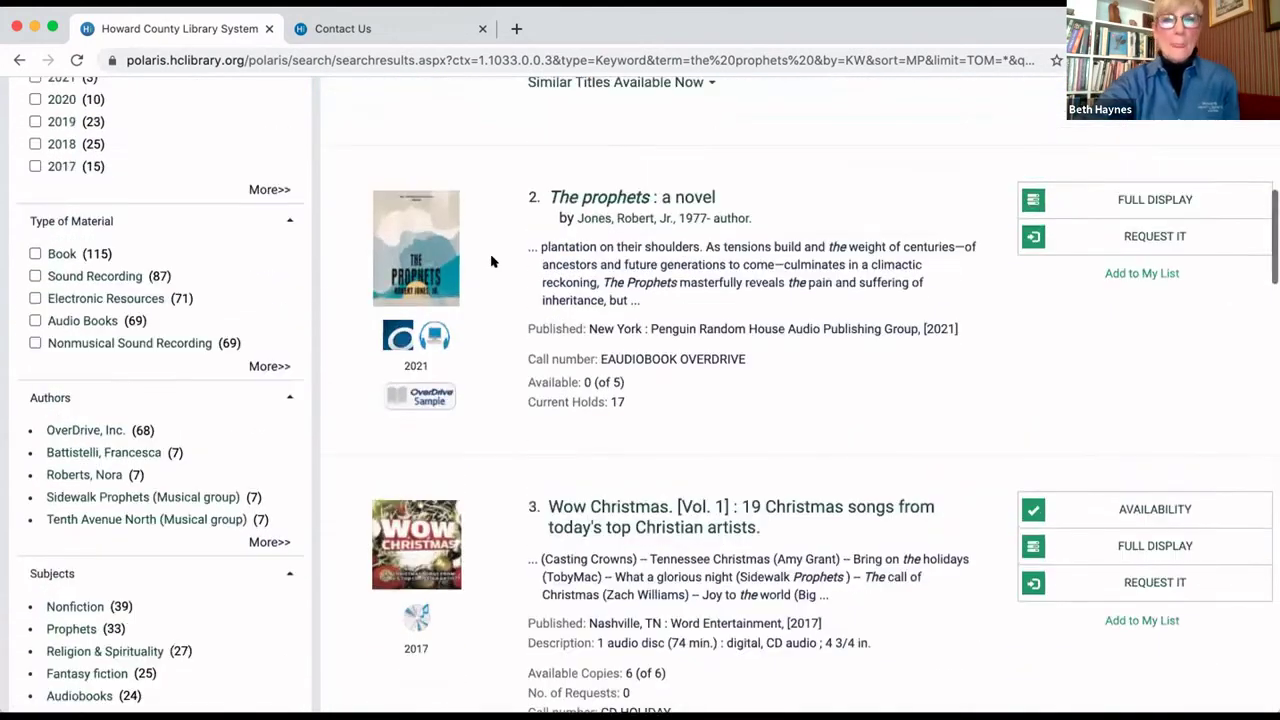
scroll(491, 261, up, 2)
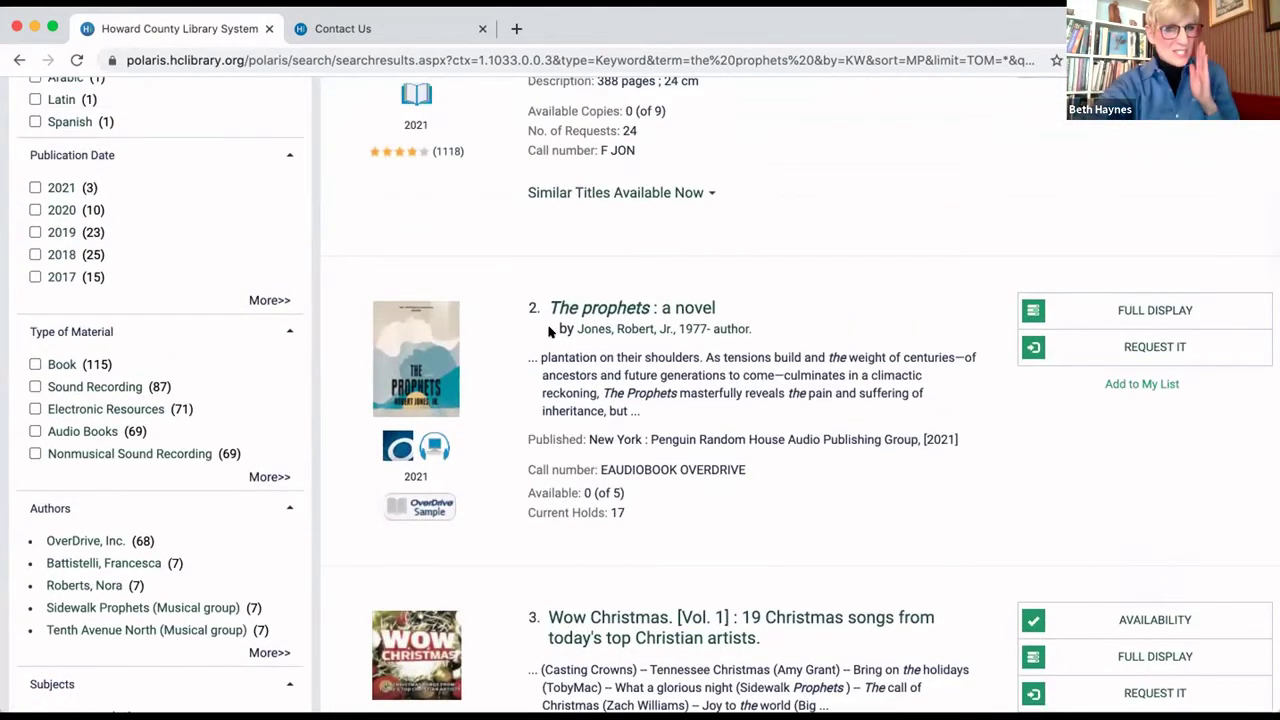
scroll(548, 331, up, 4)
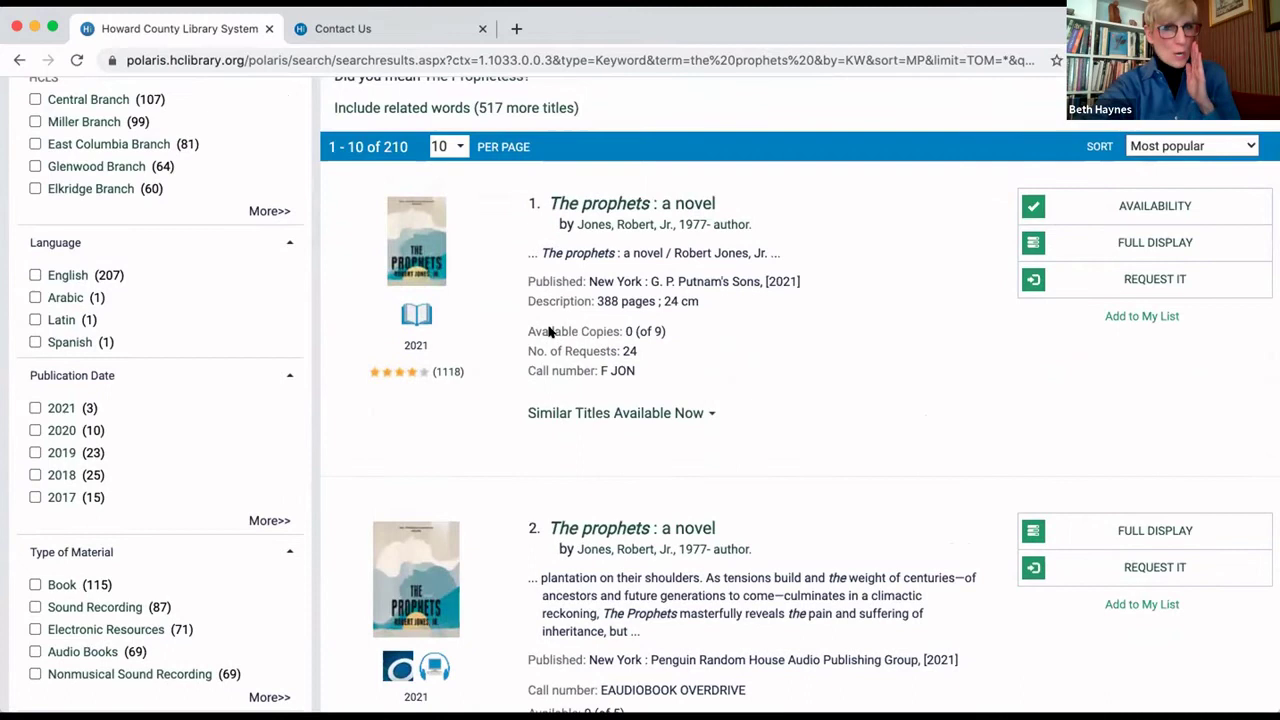
scroll(548, 331, up, 1)
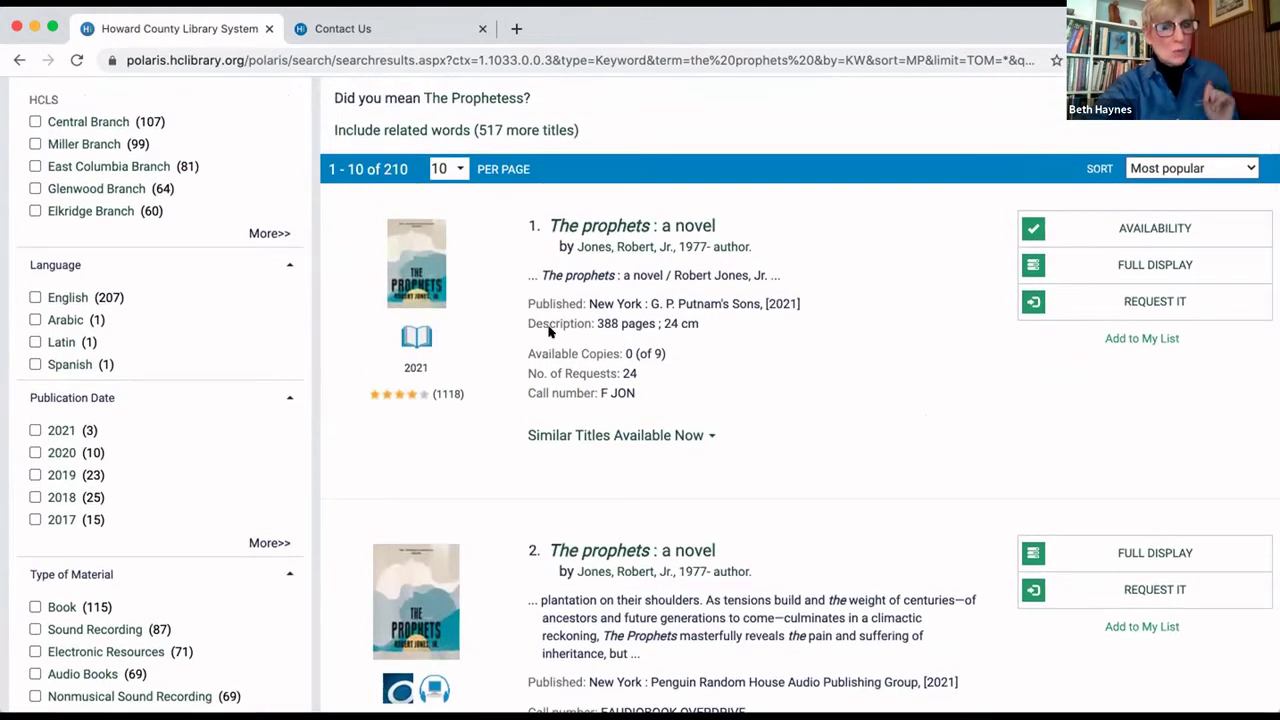
scroll(548, 331, up, 1)
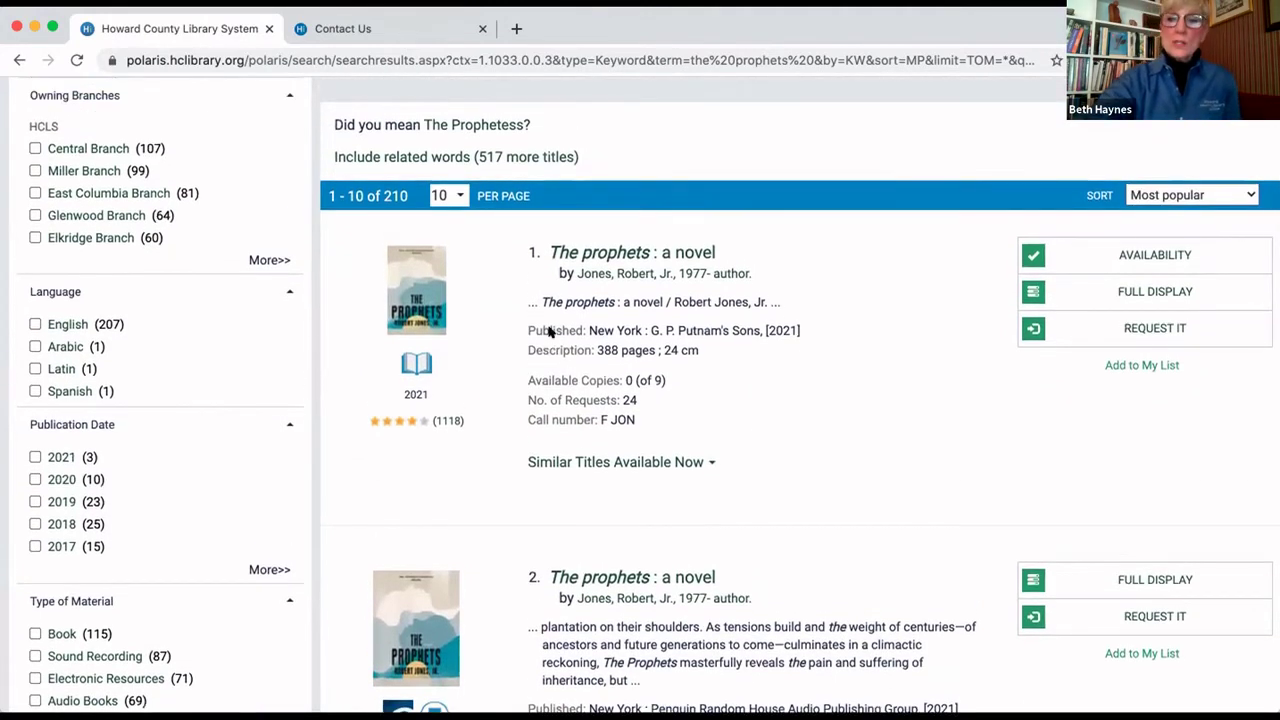
scroll(548, 331, up, 1)
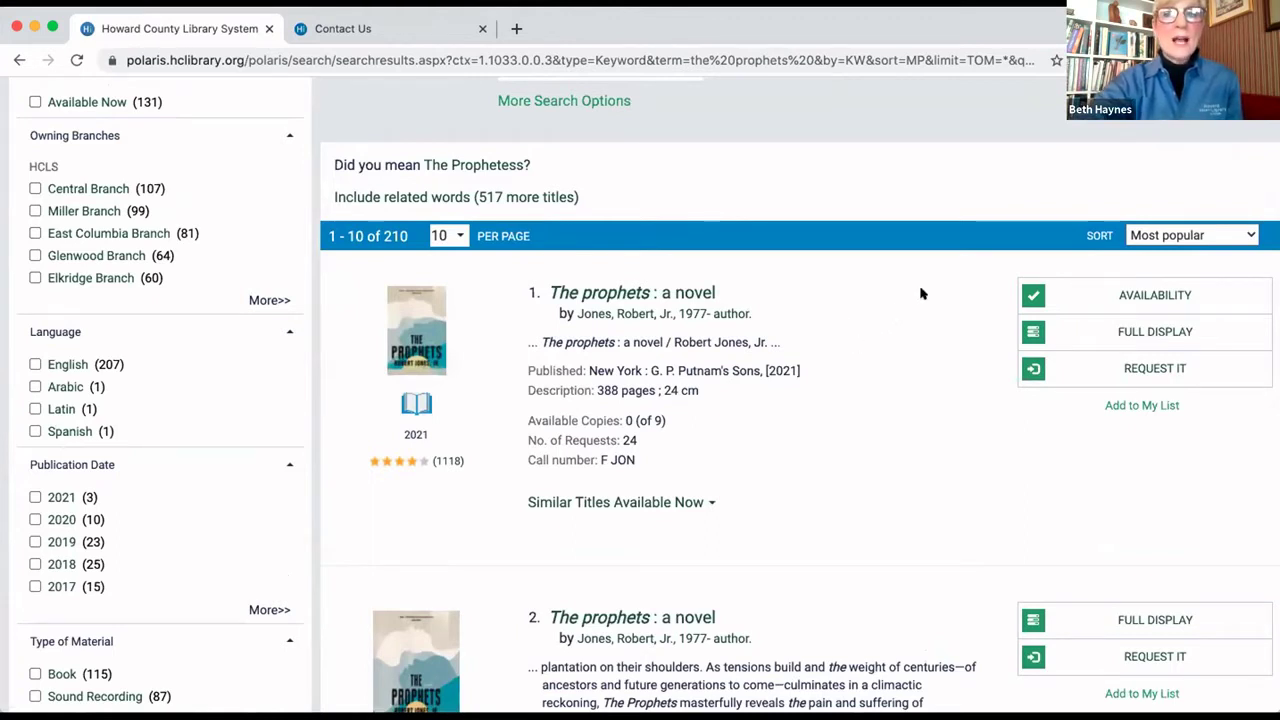
- Request the print edition of The Prophets and log in with the saved library card barcode and PIN
click(1138, 366)
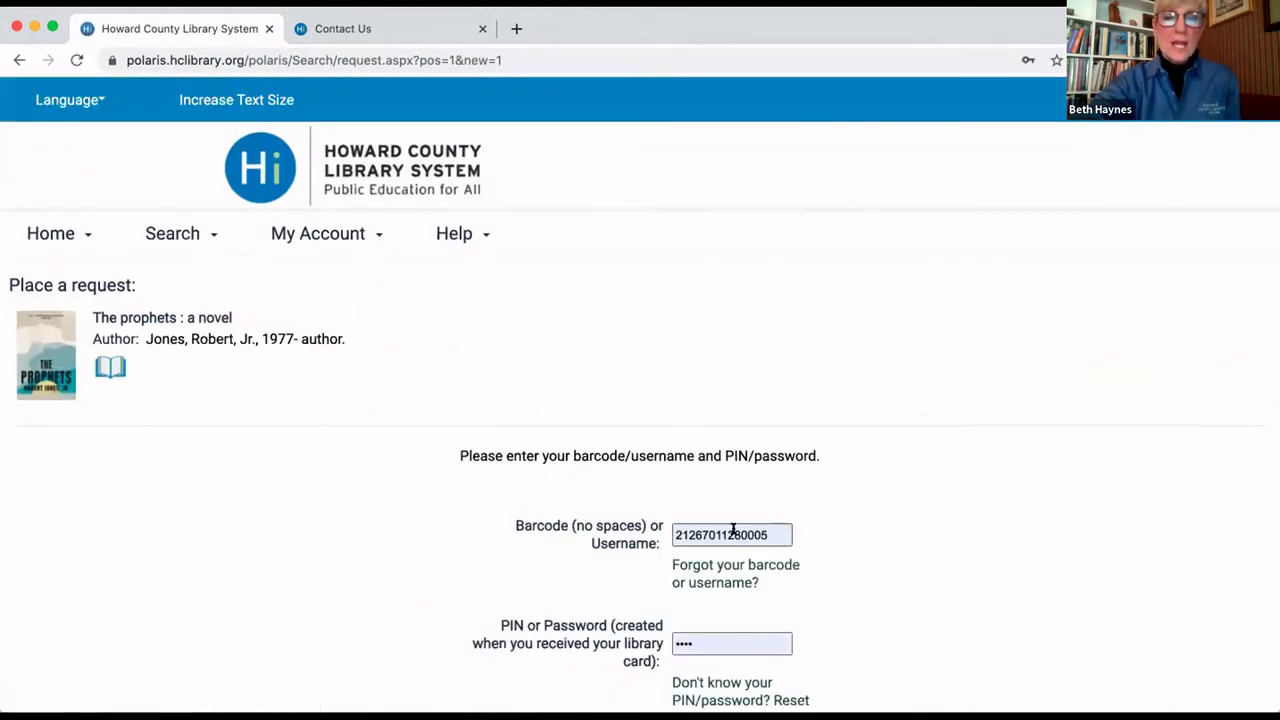
scroll(733, 528, down, 2)
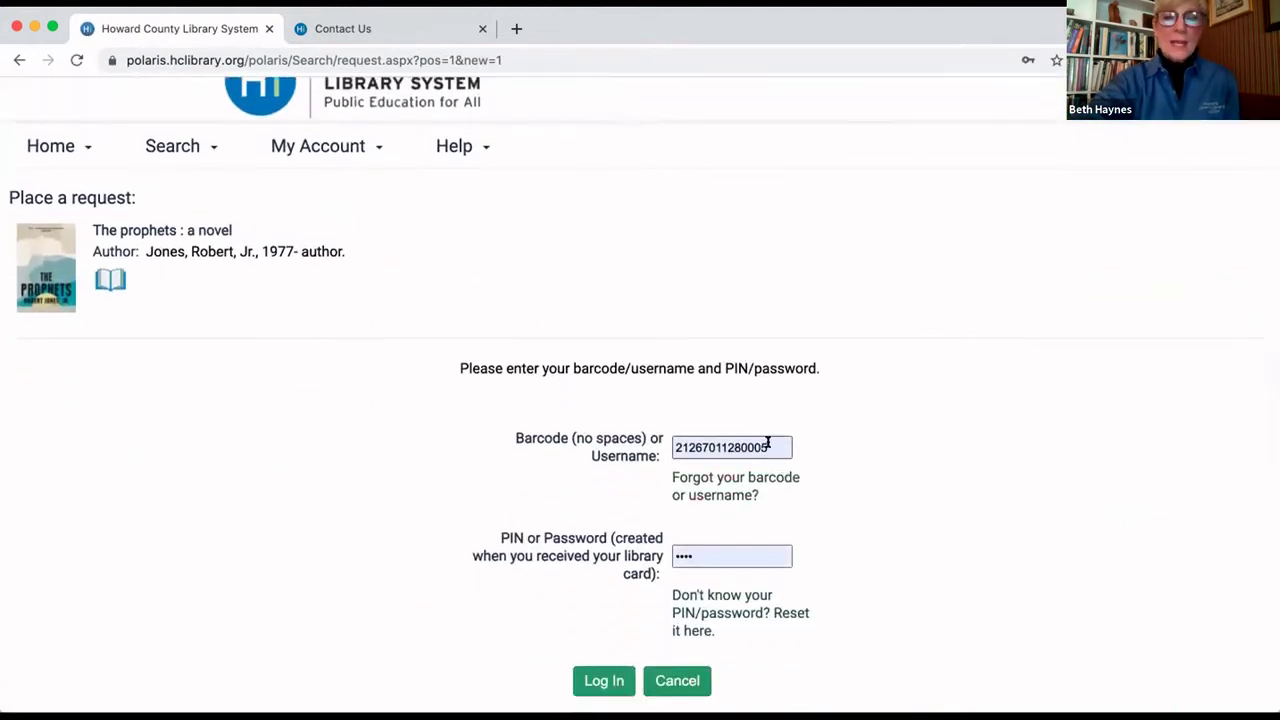
click(767, 446)
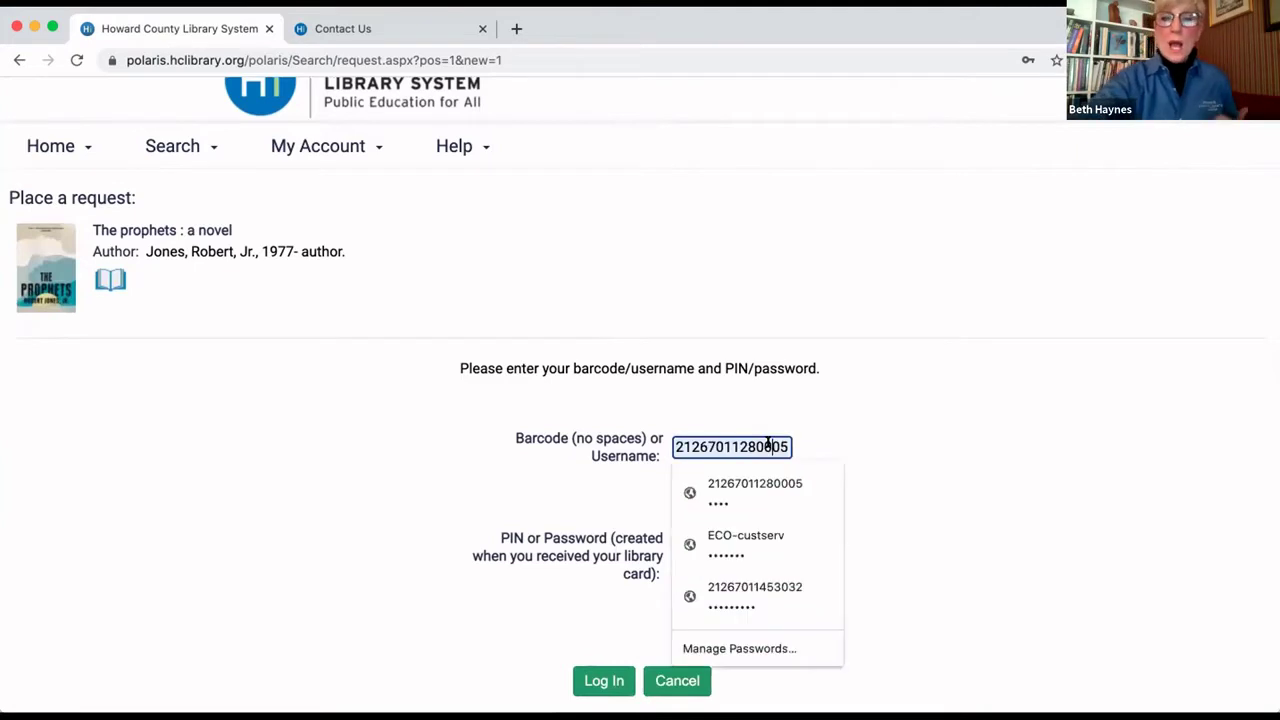
click(768, 498)
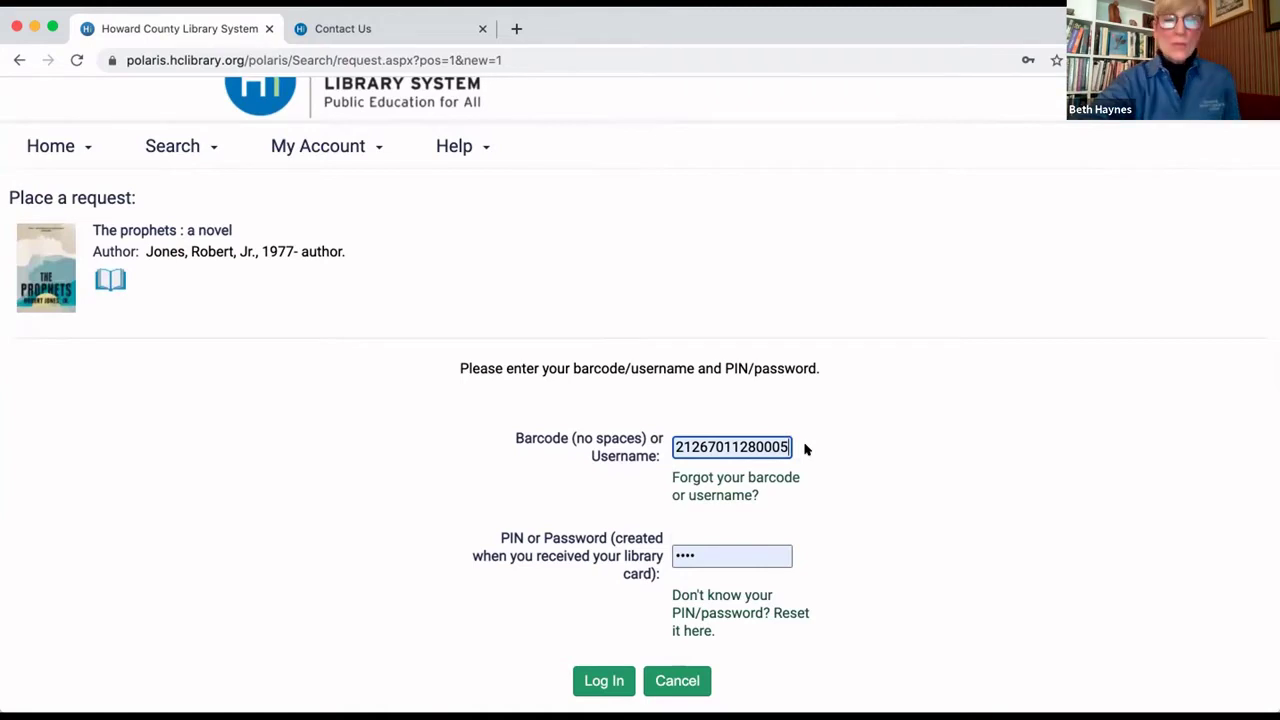
scroll(805, 450, down, 4)
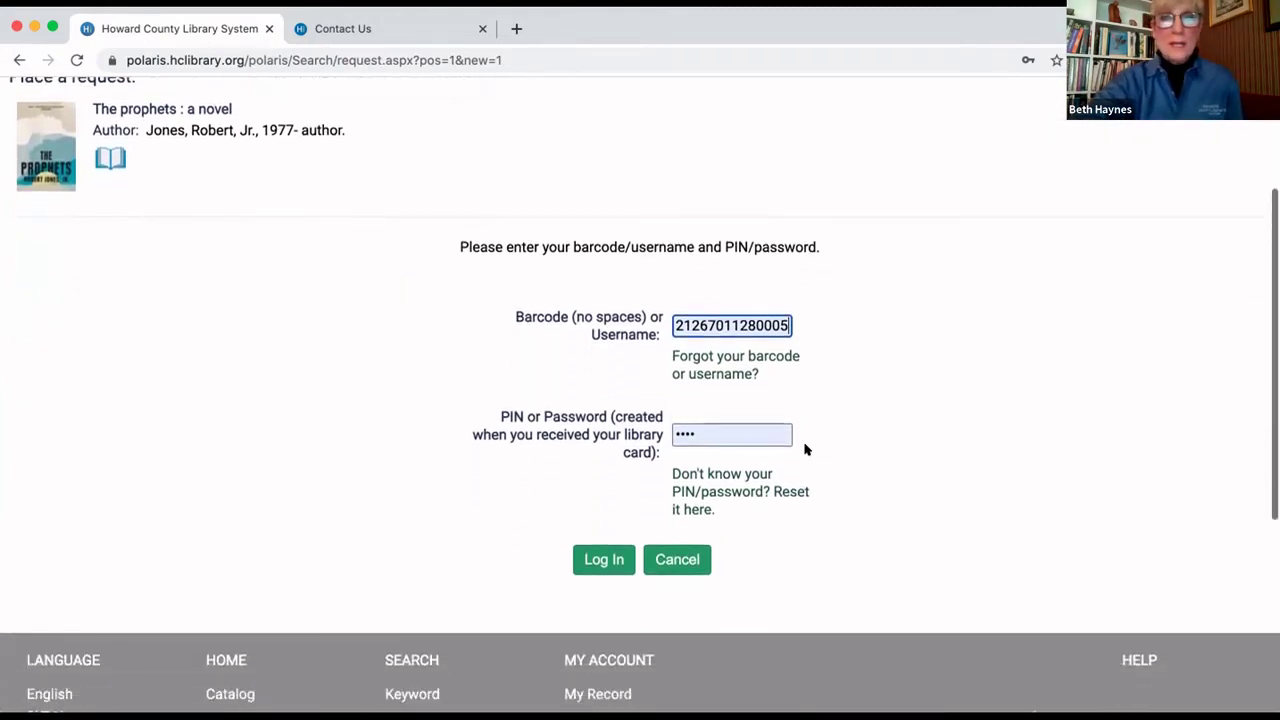
scroll(805, 450, down, 1)
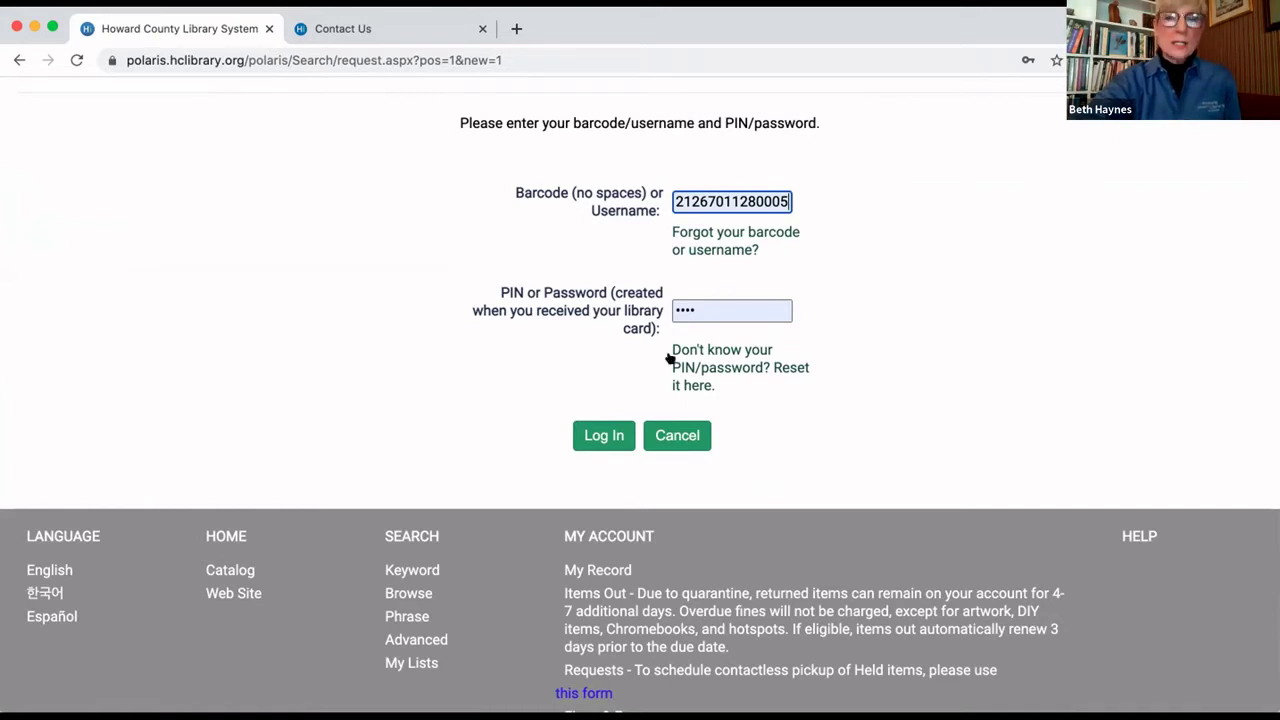
click(597, 435)
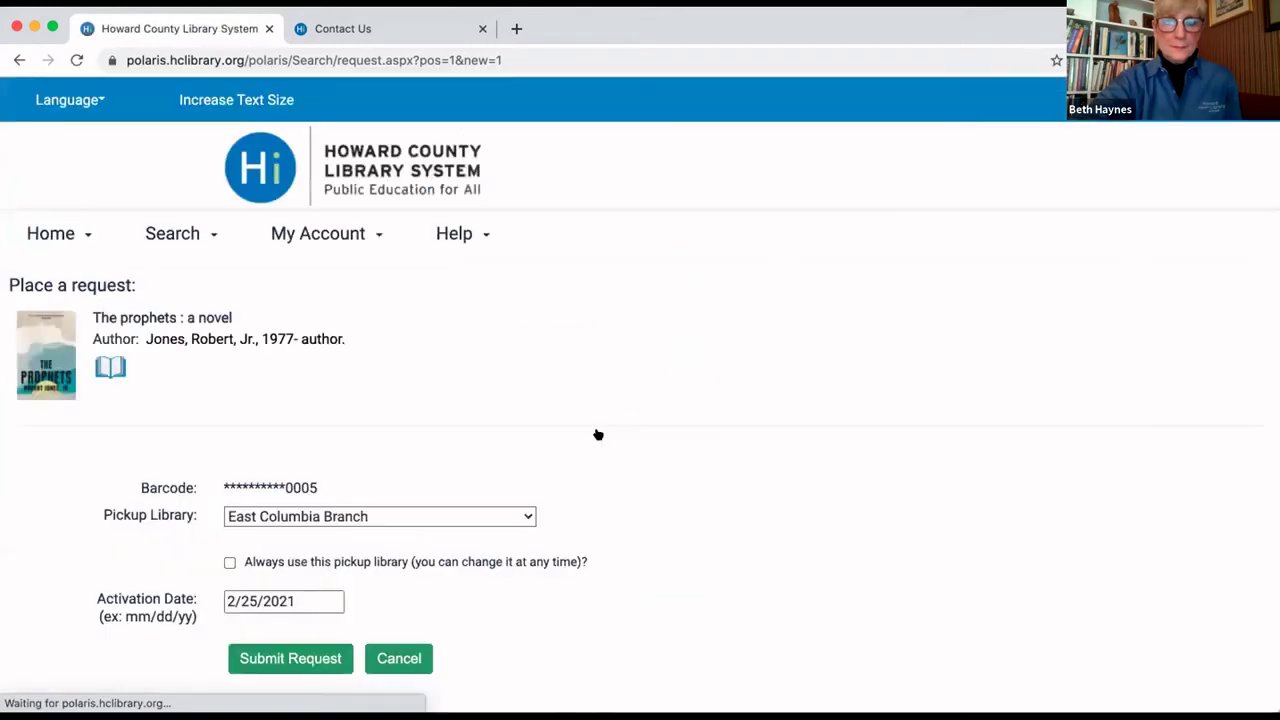
- Submit the hold request with East Columbia Branch as pickup library and activation date 2/25/2021, and agree to place it despite existing requests
scroll(597, 435, down, 2)
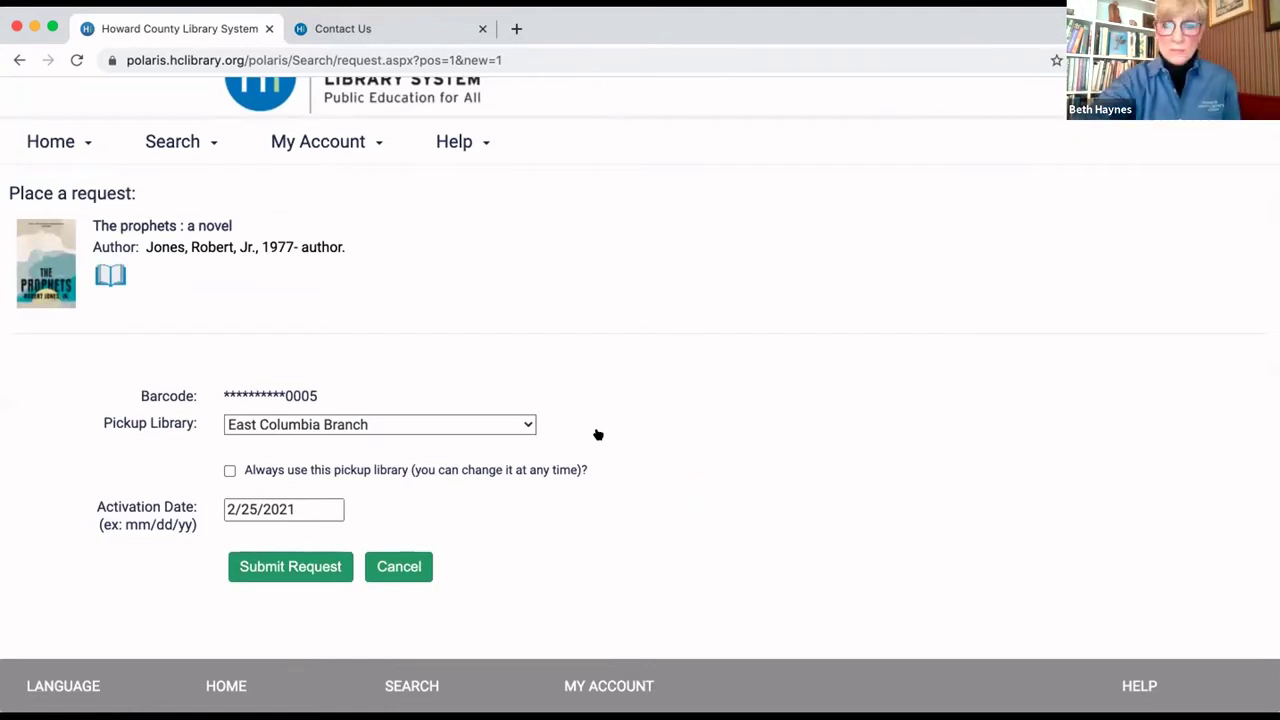
click(505, 423)
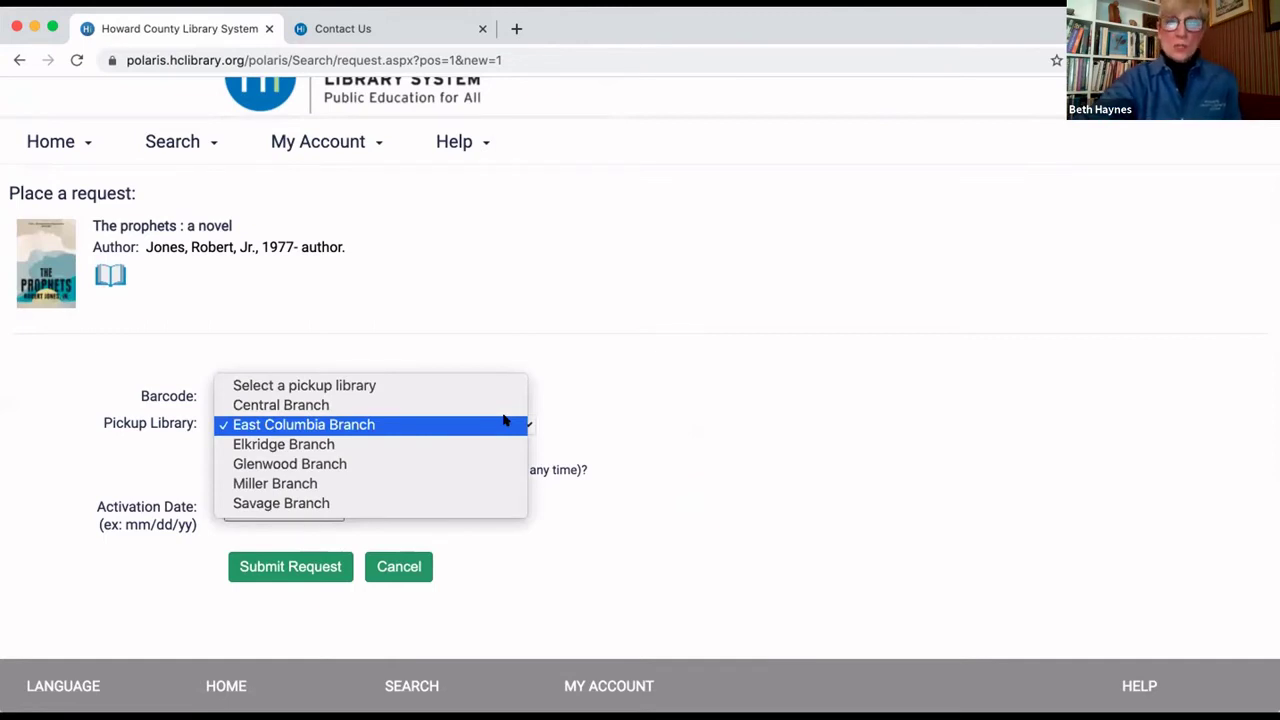
click(505, 423)
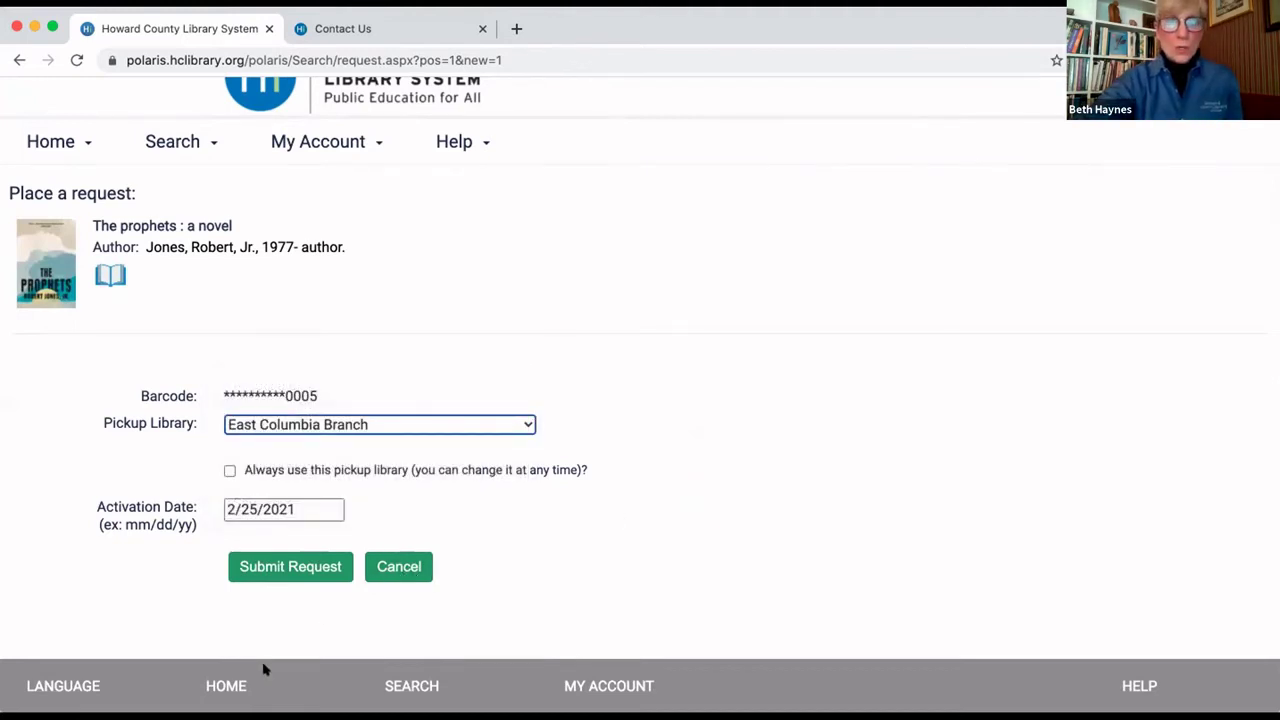
click(301, 502)
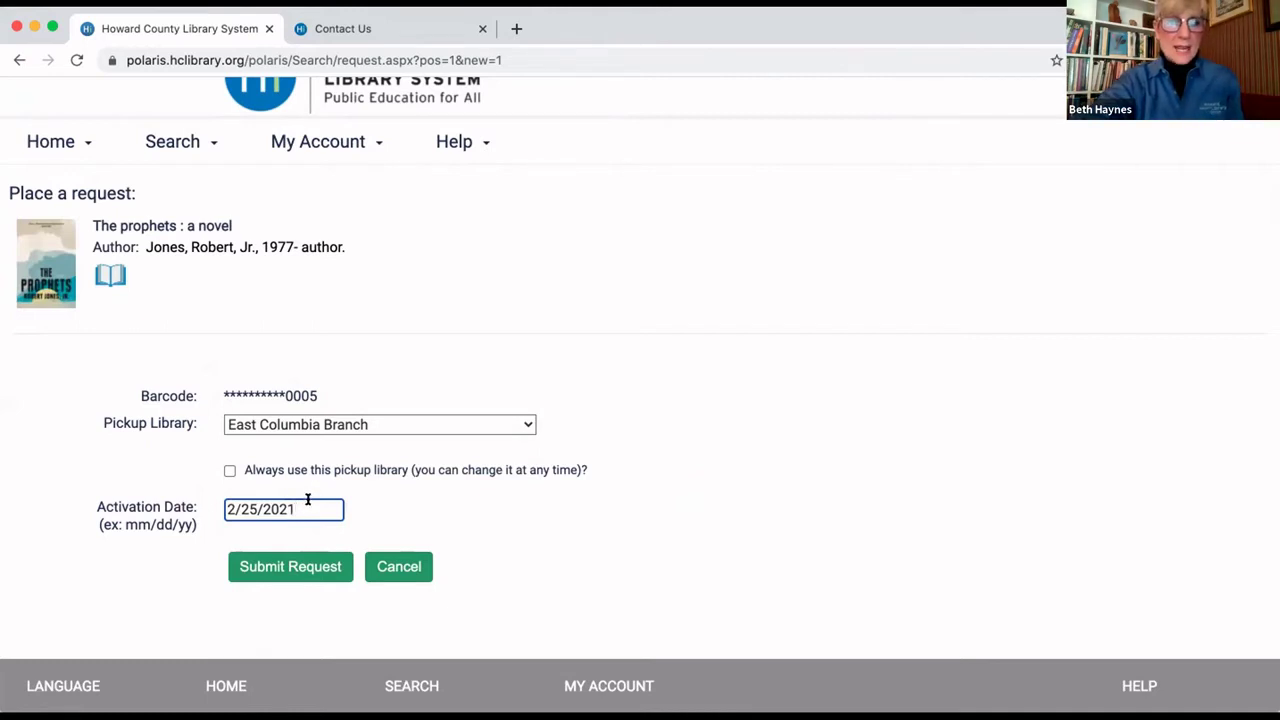
click(297, 568)
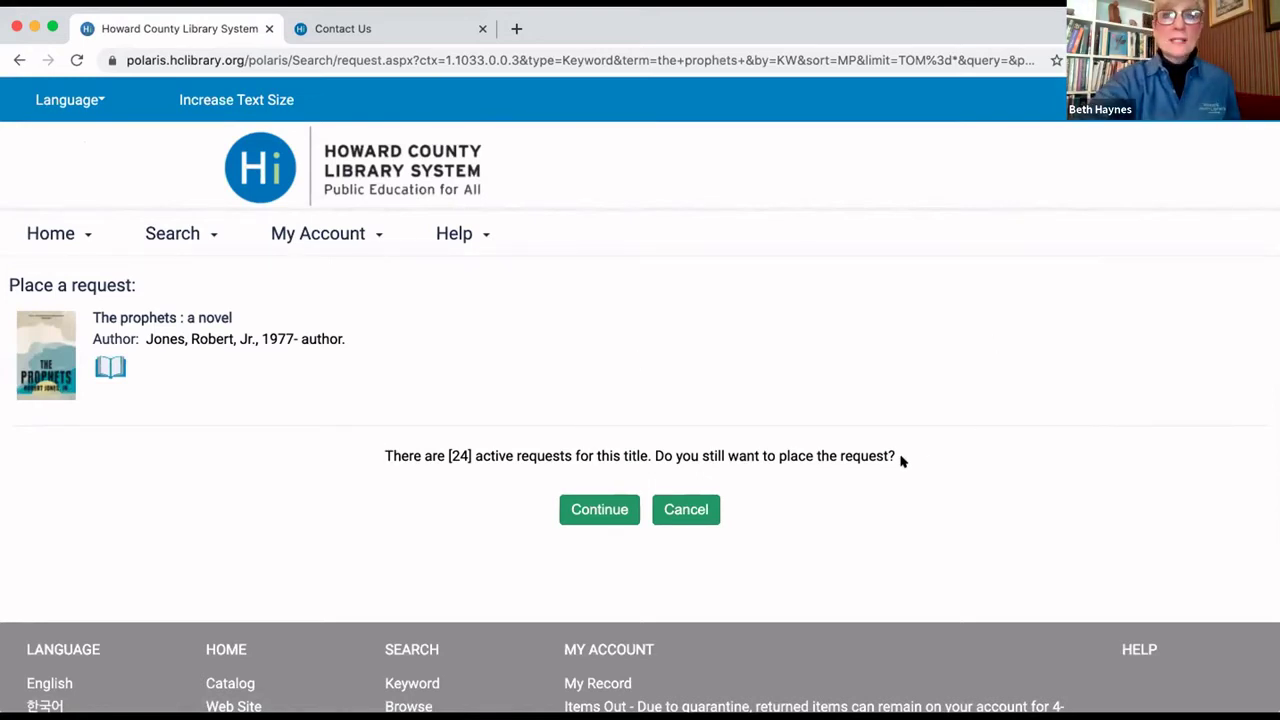
click(612, 507)
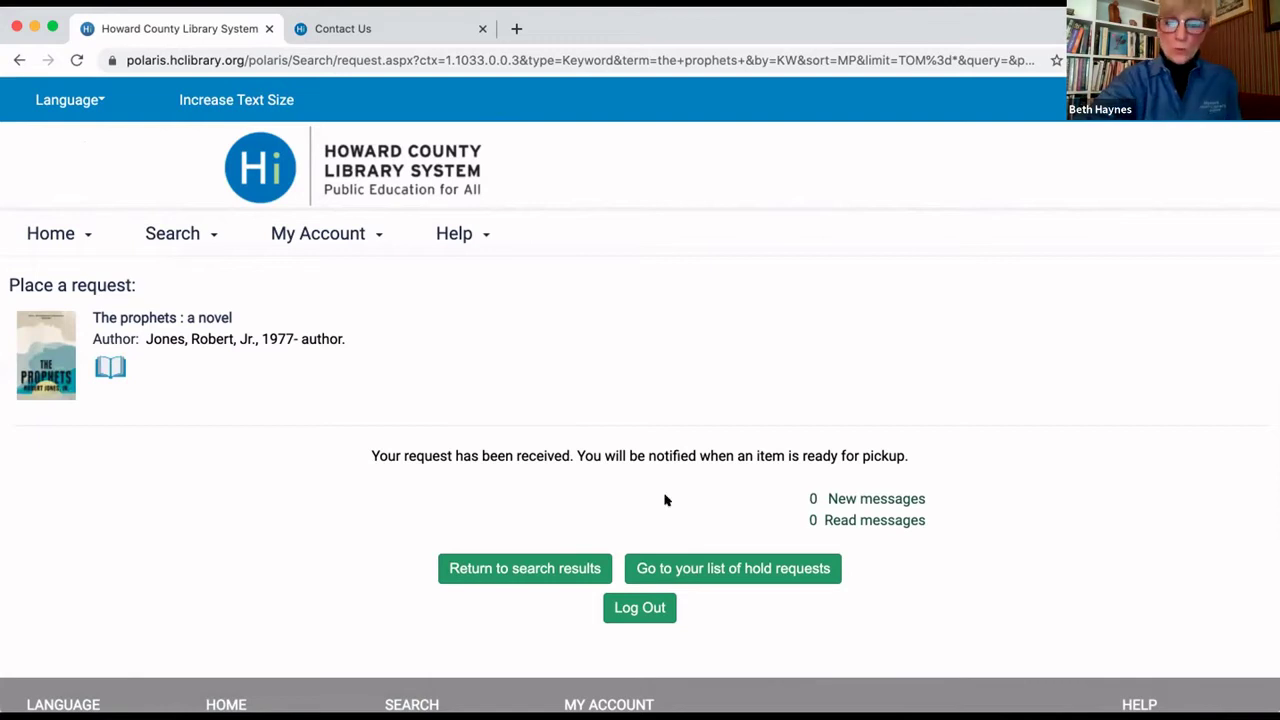
- Go to the account's hold requests, select the active request for The Prophets and open its suspend/reactivate form
click(712, 573)
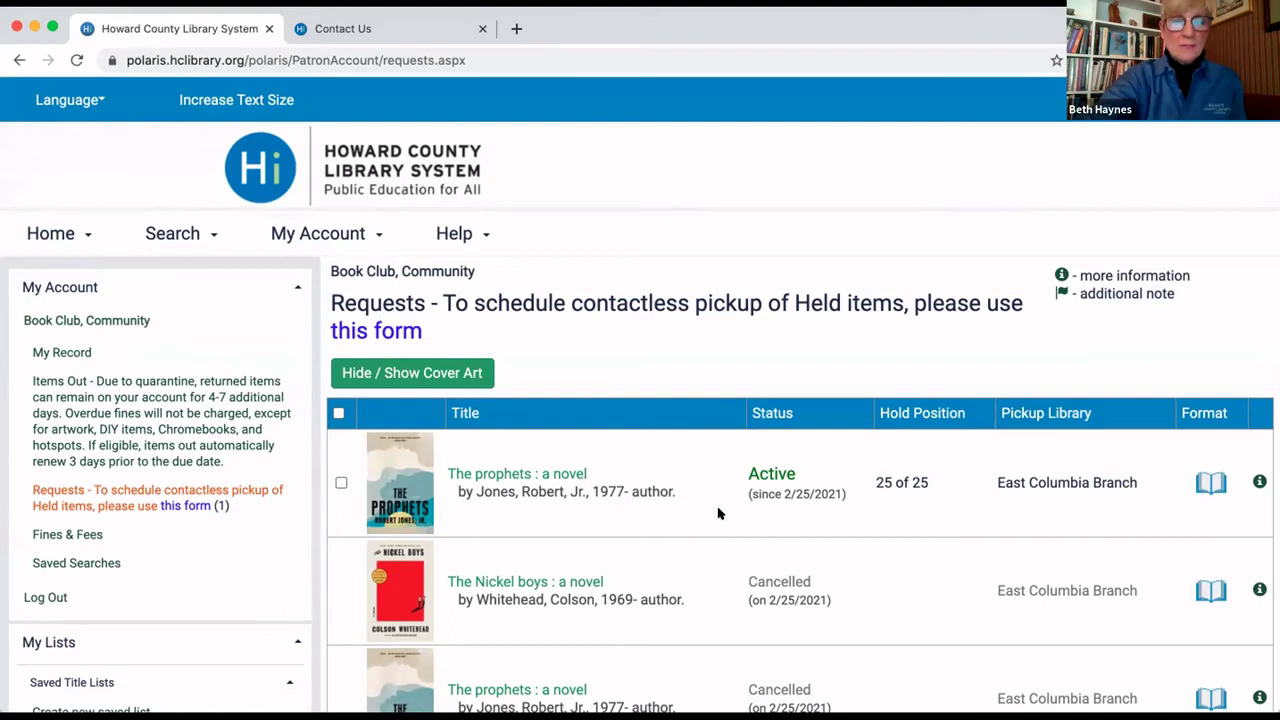
click(339, 483)
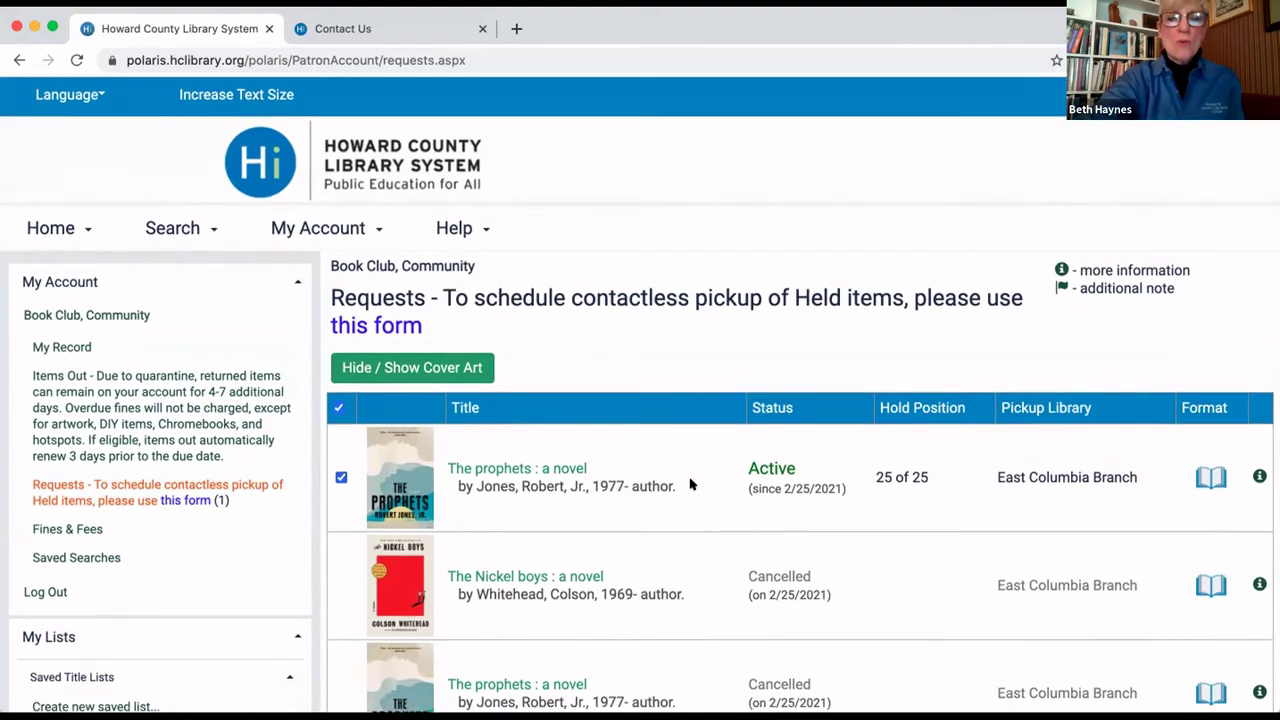
scroll(689, 482, down, 6)
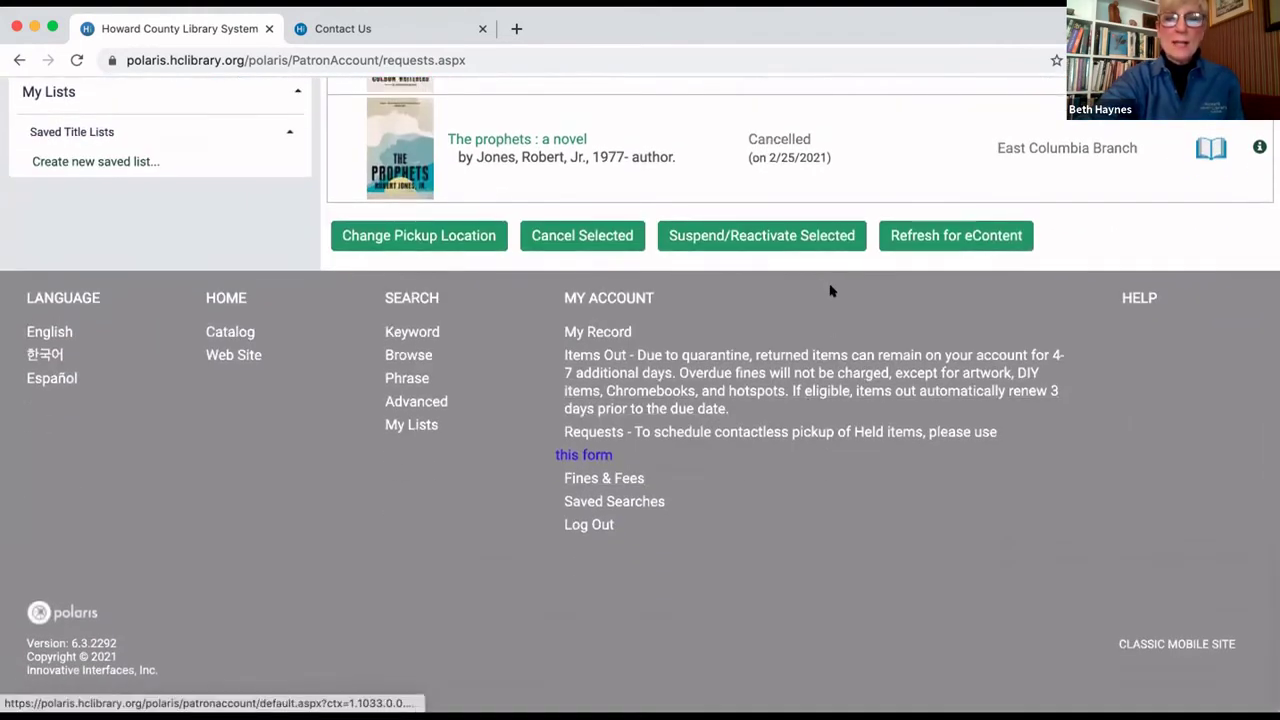
click(796, 238)
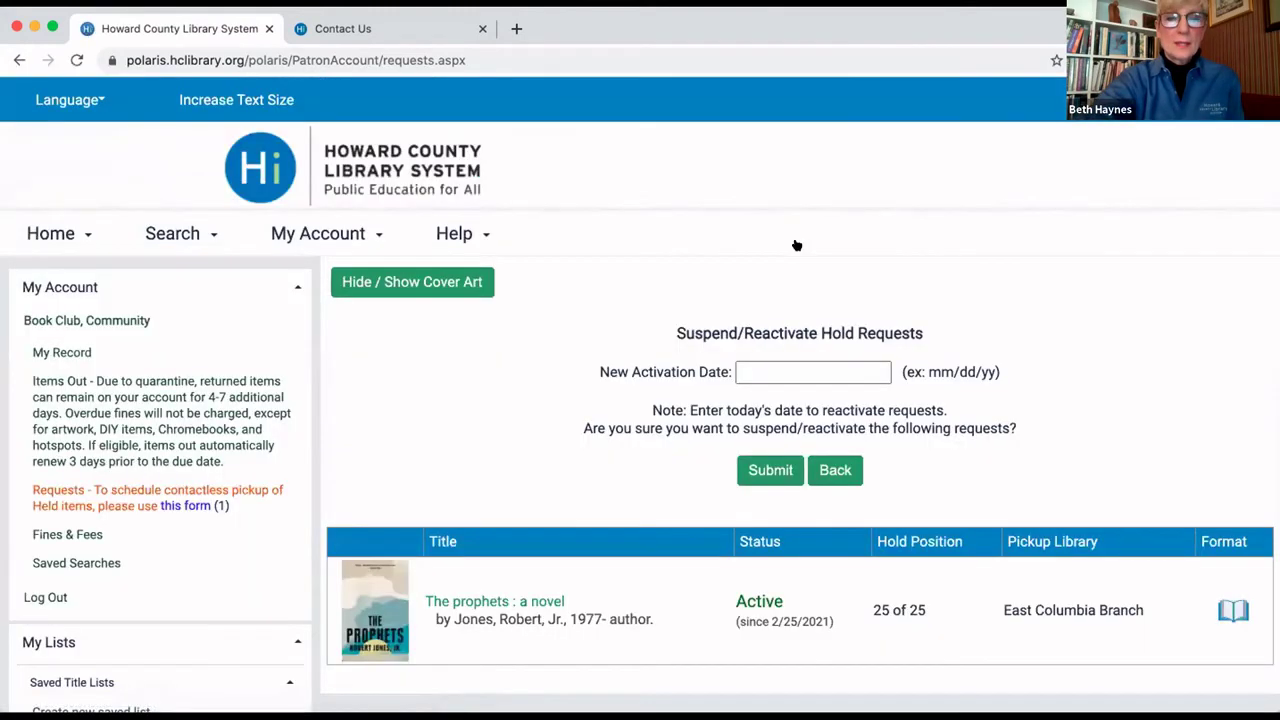
- Set the new activation date for the hold on The Prophets to 06/30/21
click(766, 367)
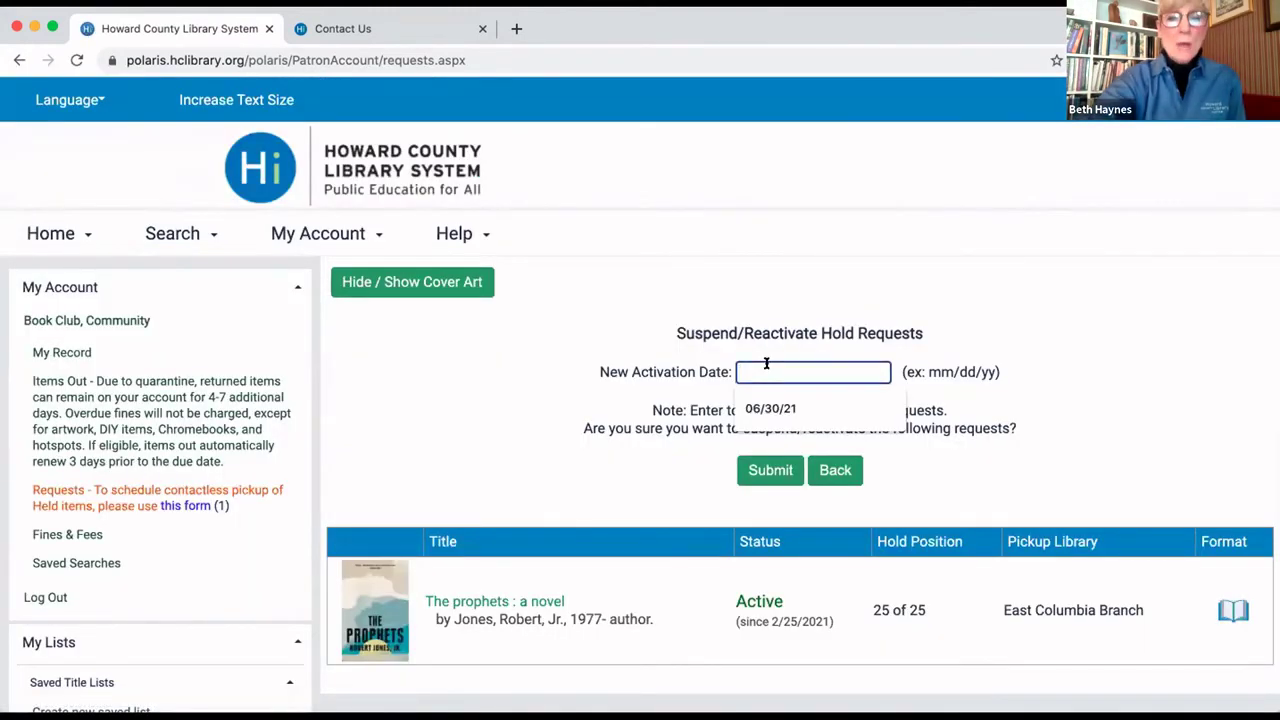
click(851, 352)
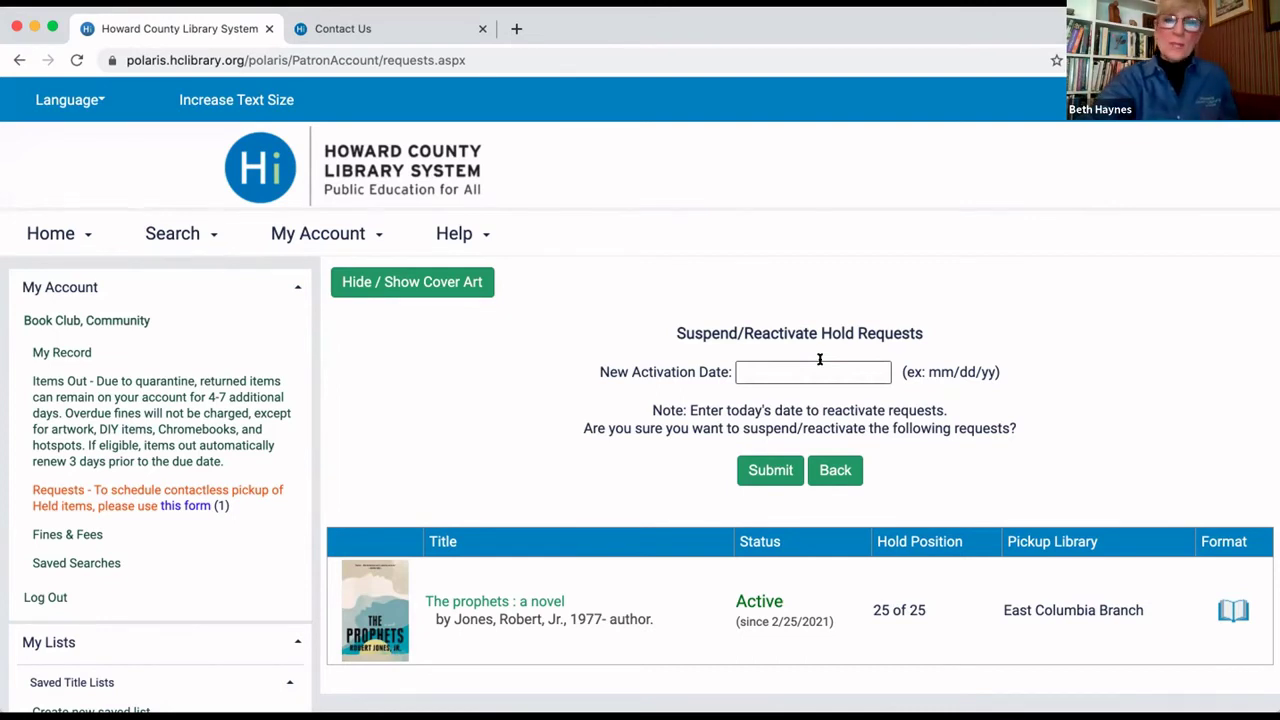
click(817, 368)
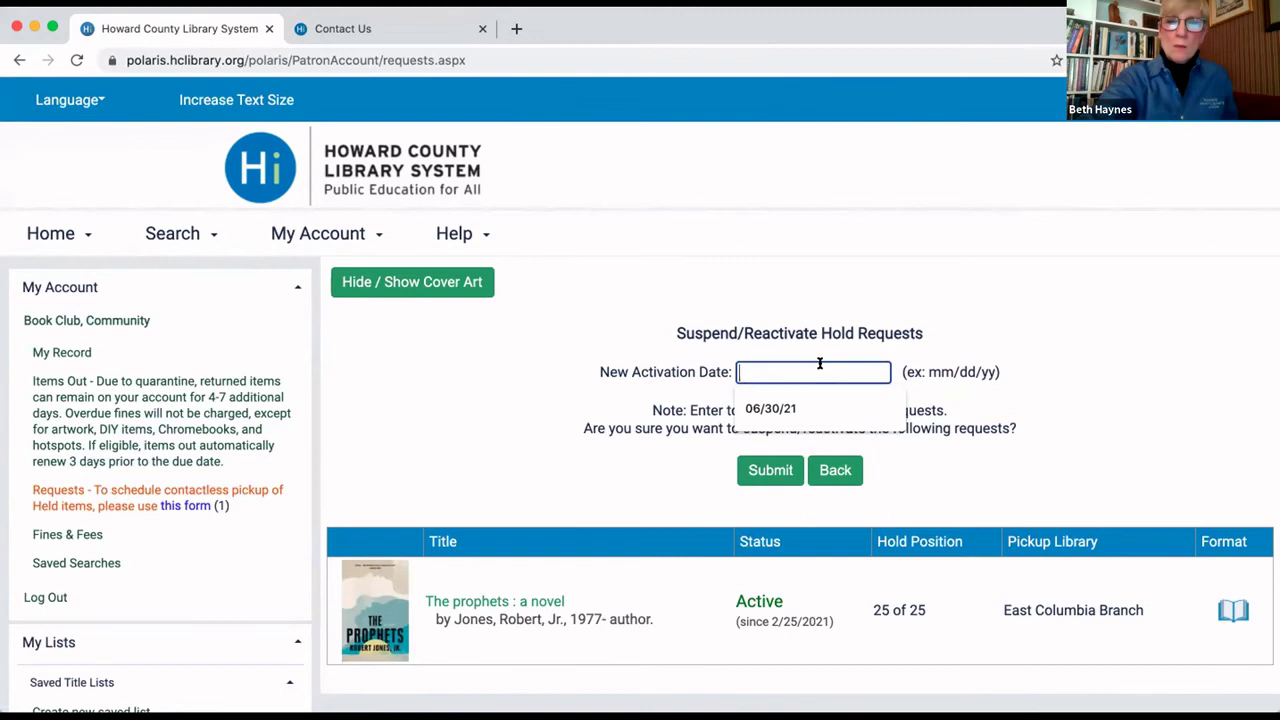
click(805, 408)
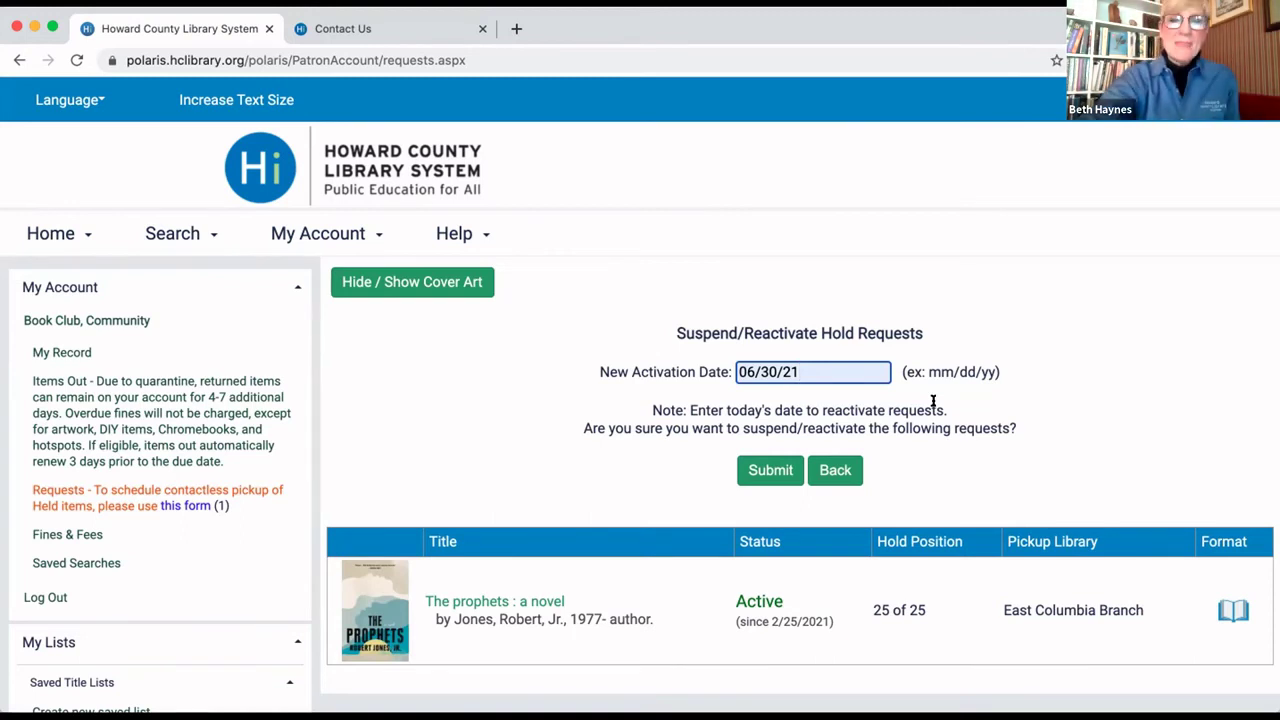
- Submit the suspension of the hold on The Prophets and return to the list of hold requests
click(752, 476)
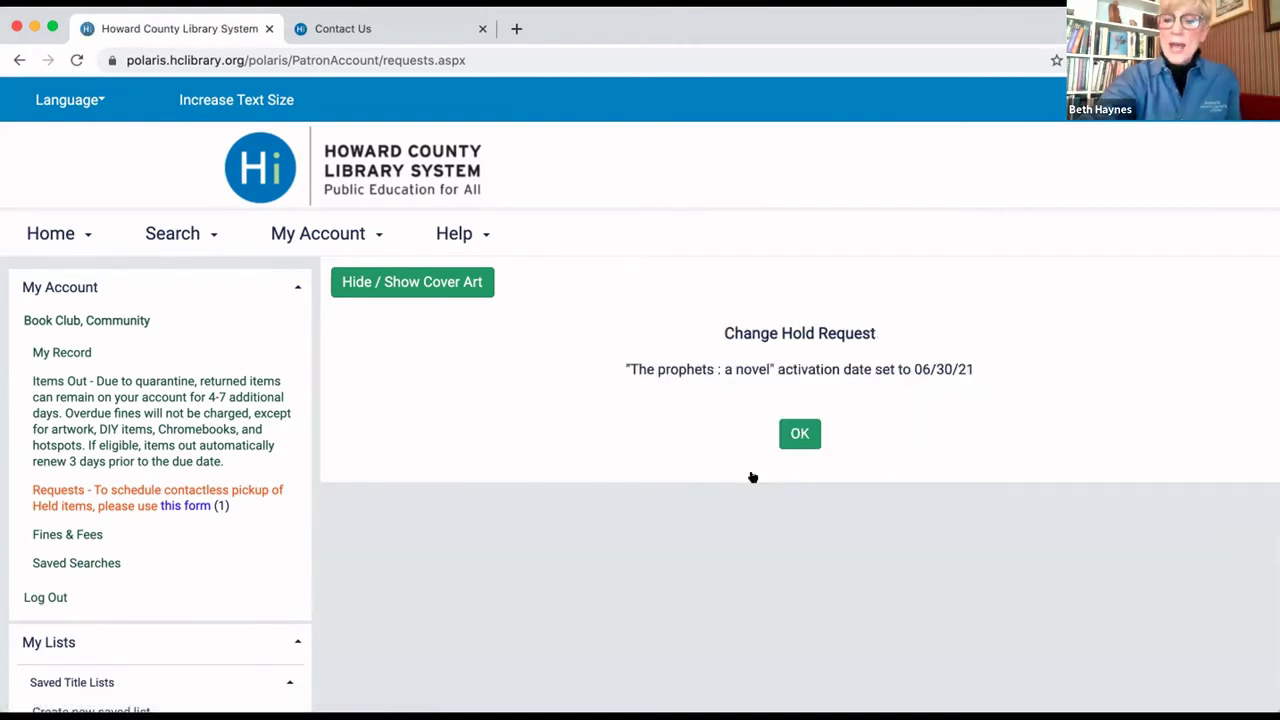
click(799, 437)
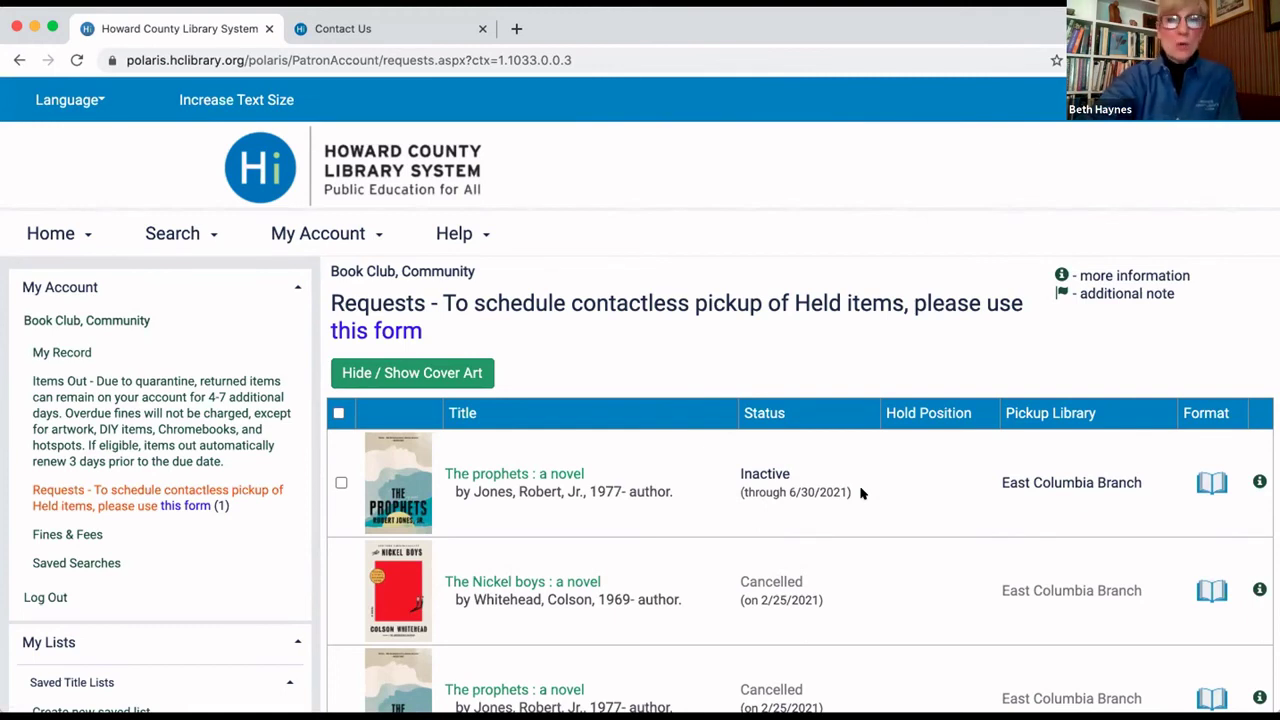
- Go to the library's Contact Us page and review the contact options and the fields of the email contact form
click(418, 34)
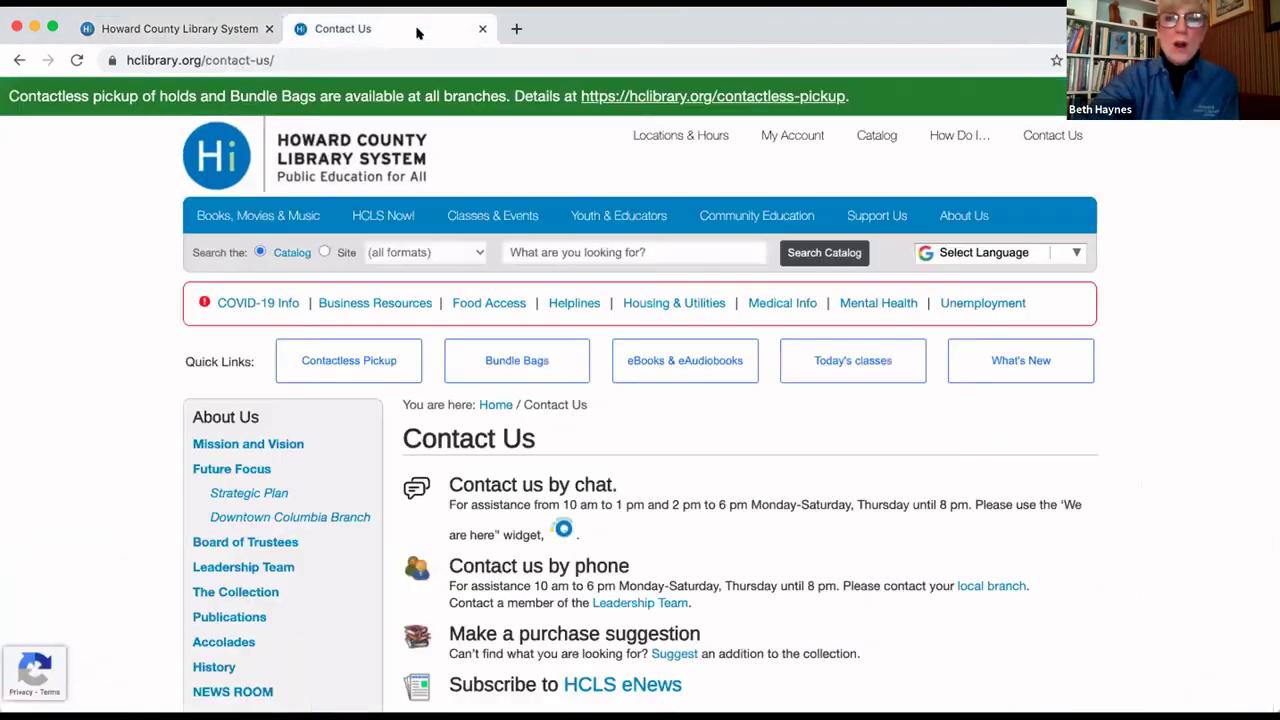
scroll(731, 440, down, 2)
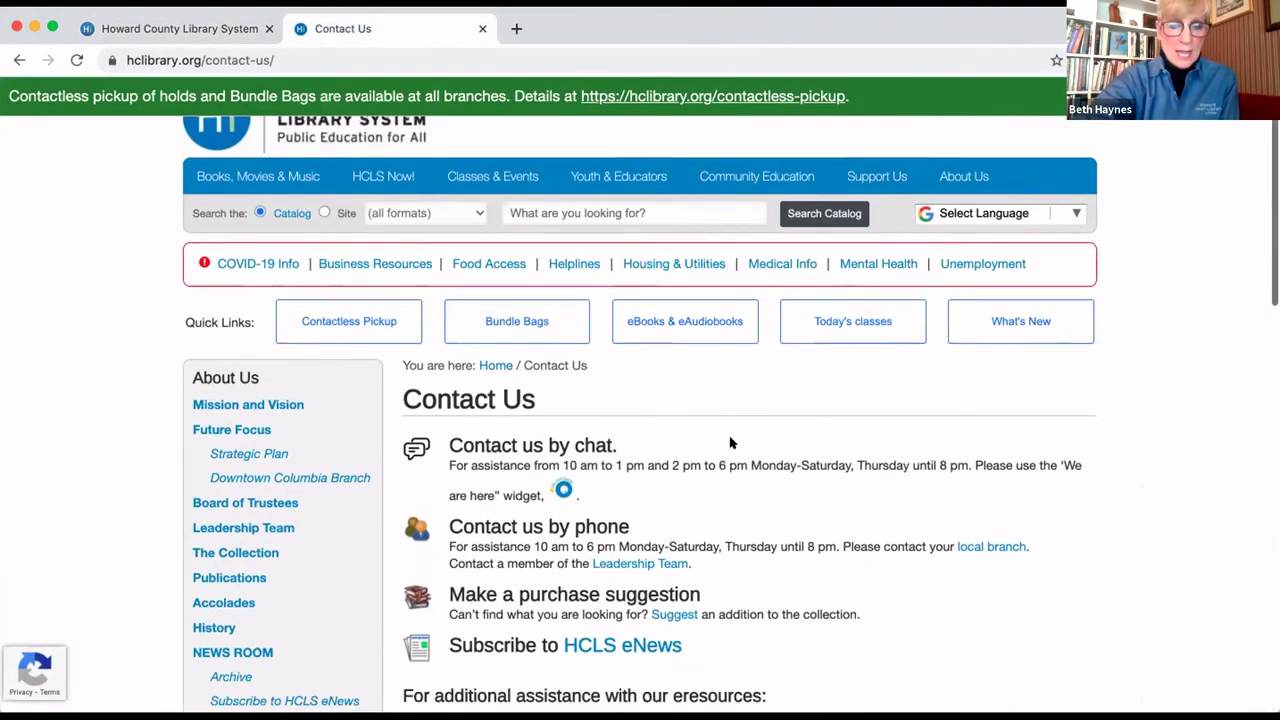
scroll(730, 438, down, 3)
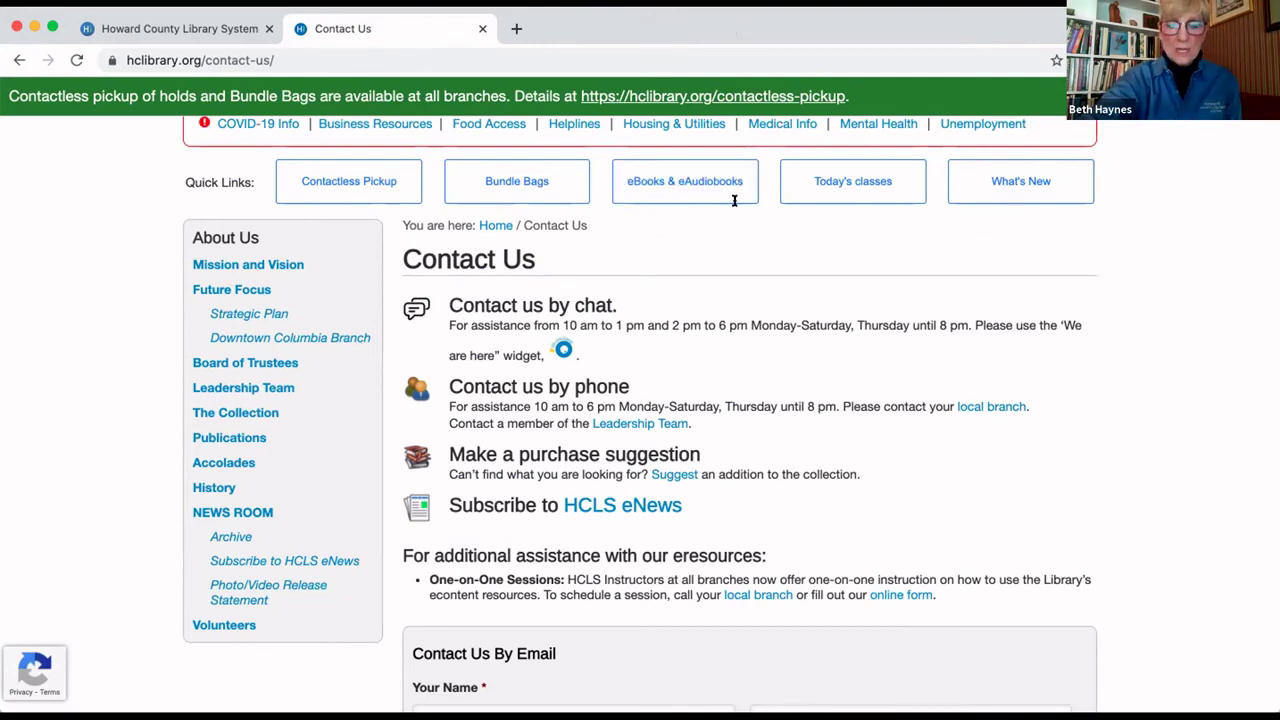
scroll(710, 316, down, 5)
scroll(710, 316, down, 2)
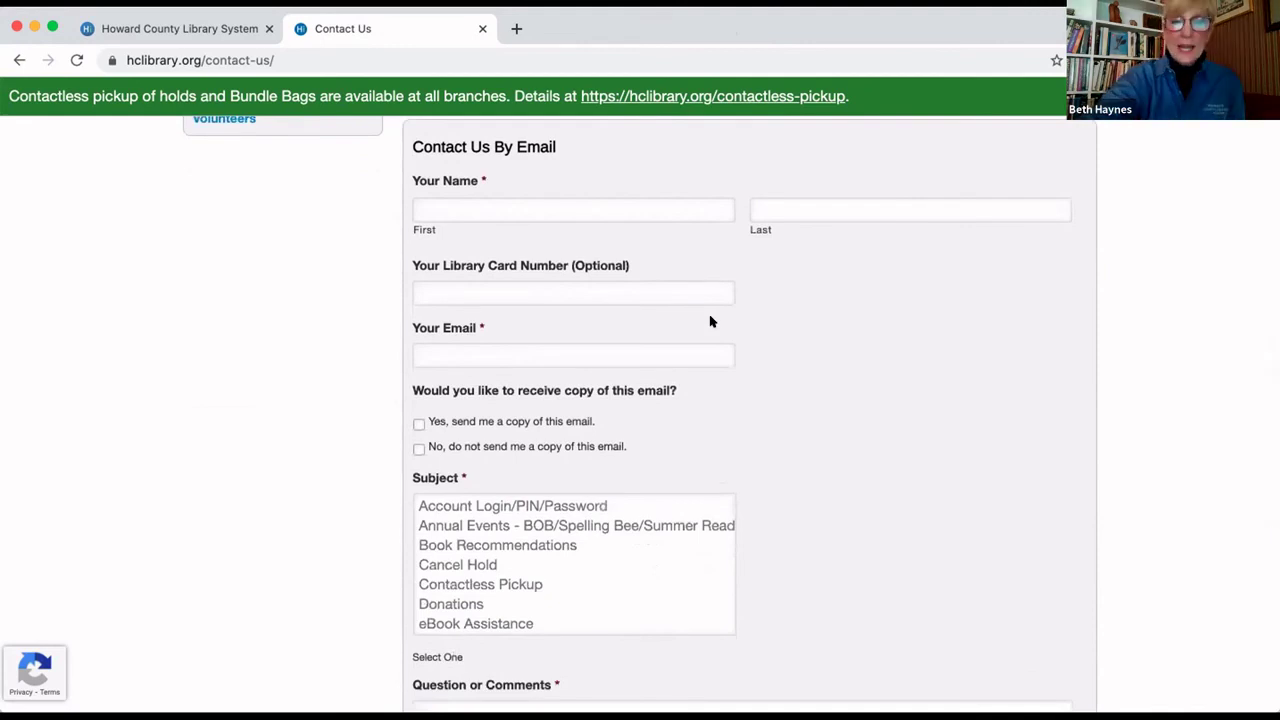
scroll(710, 320, down, 5)
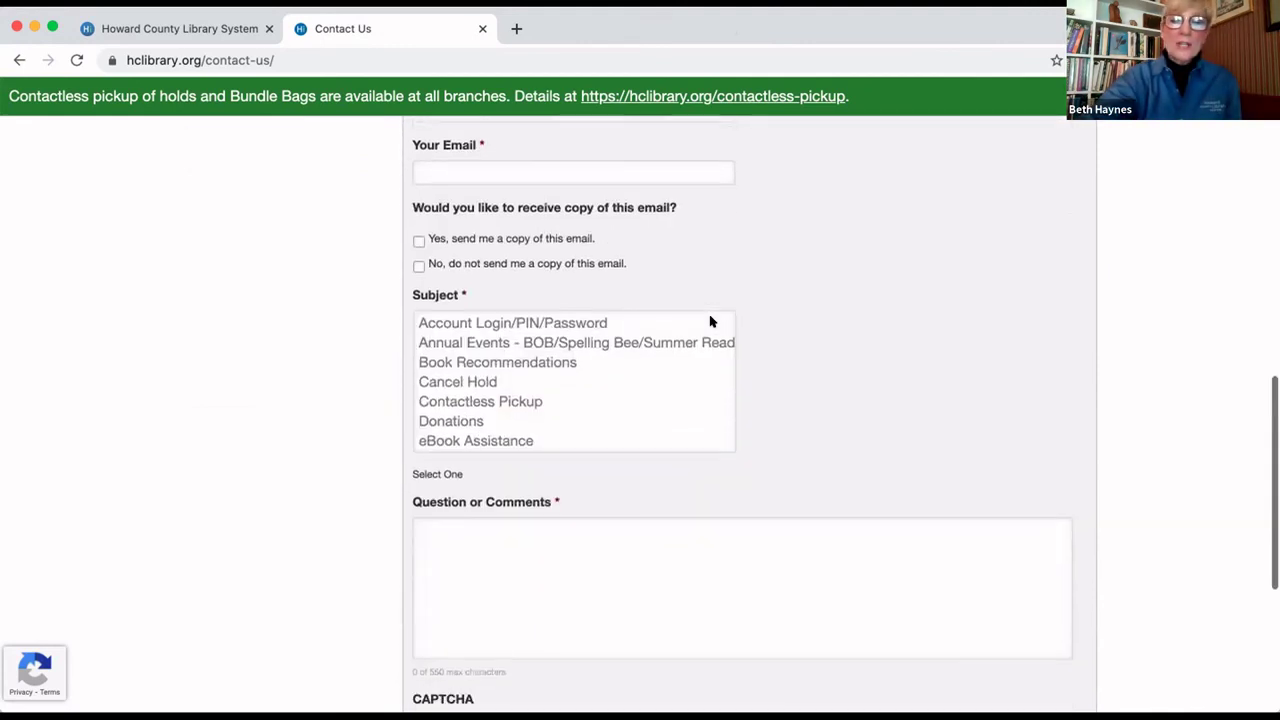
scroll(715, 250, up, 3)
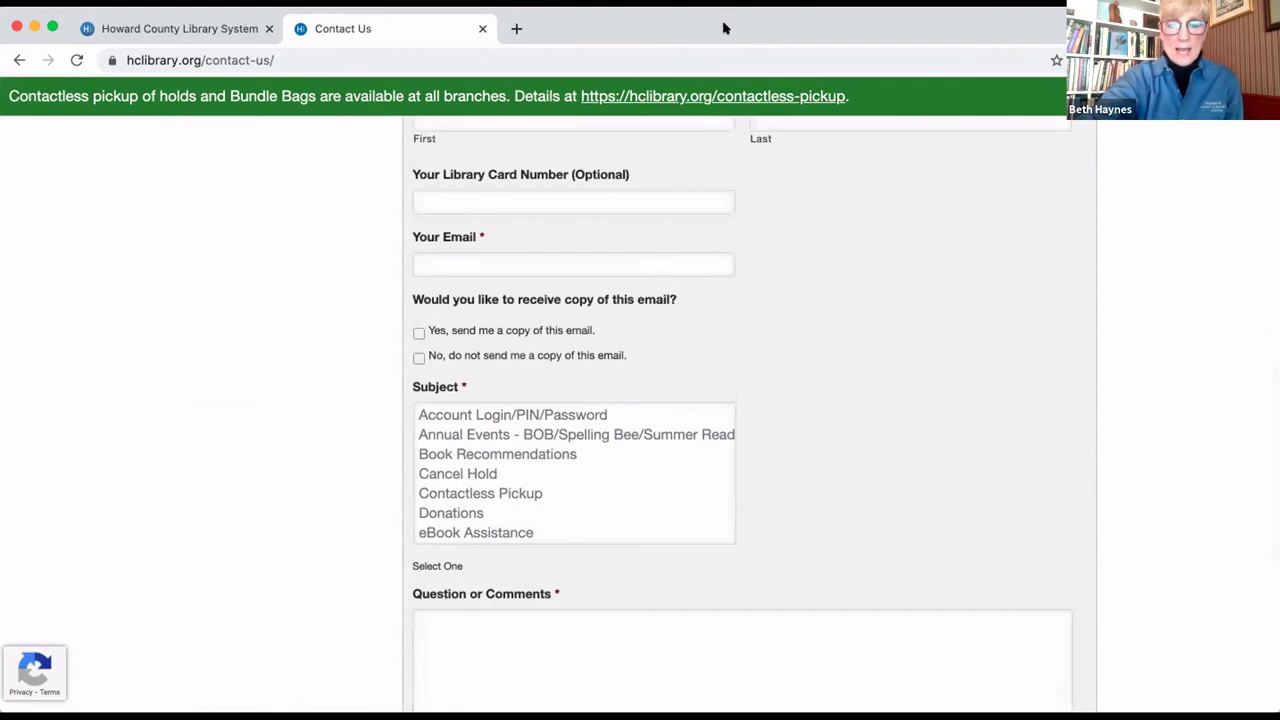